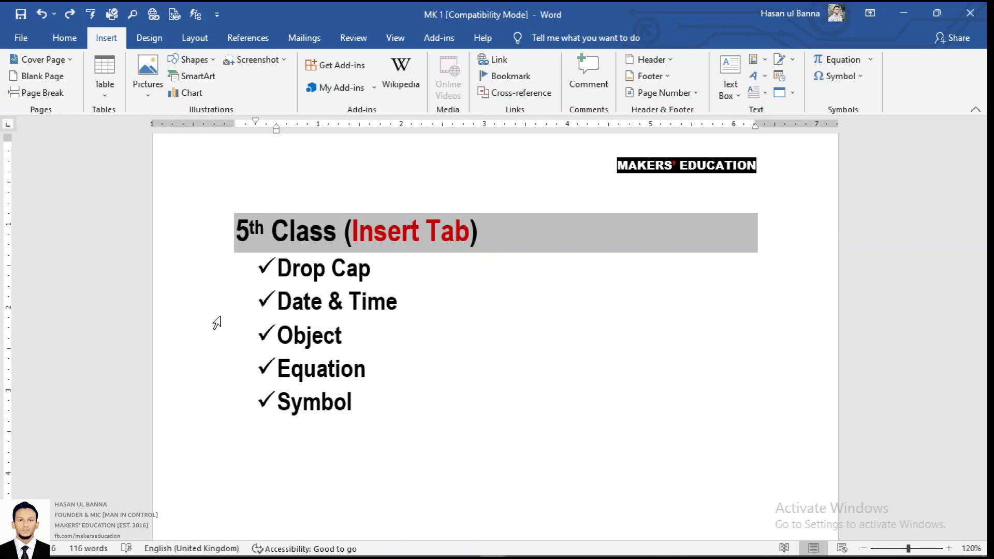
click(770, 75)
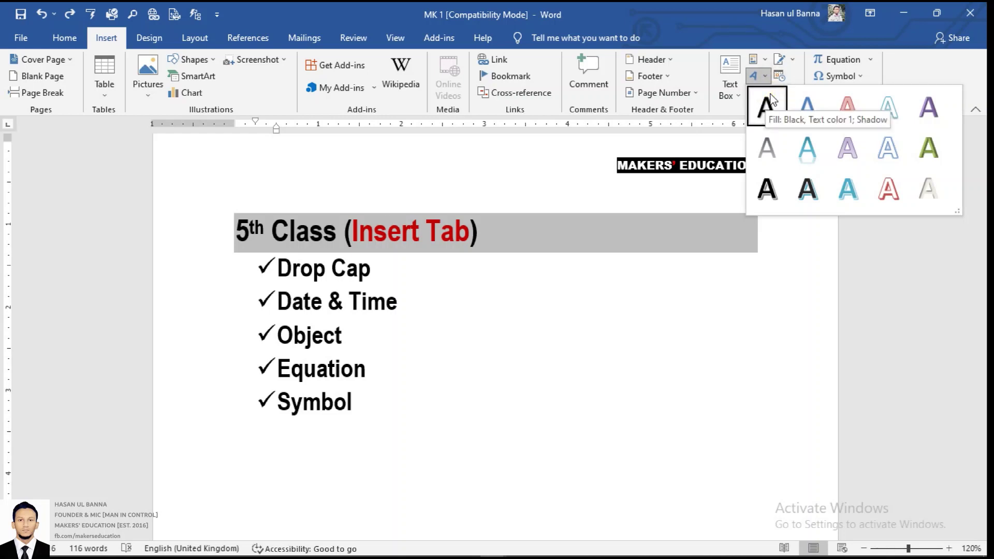
click(690, 299)
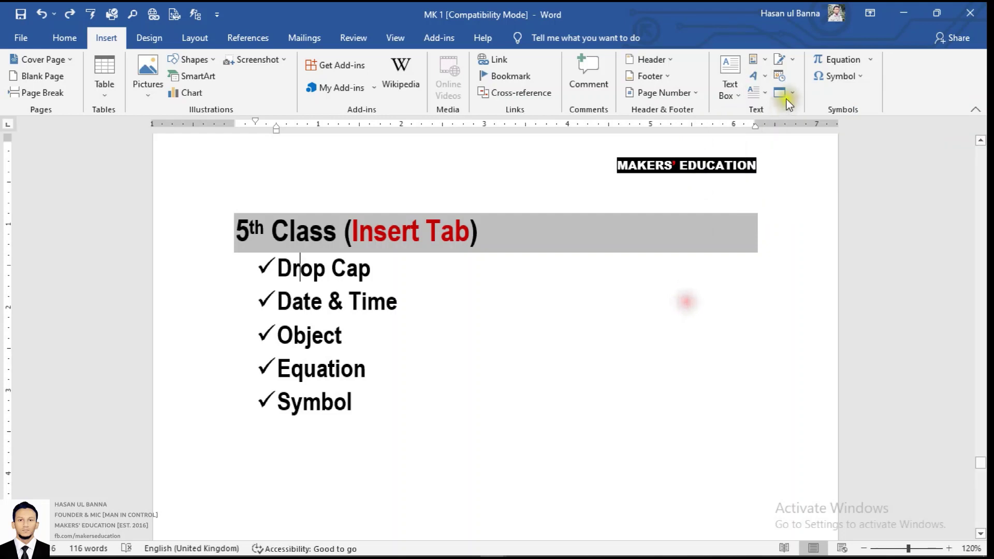
click(778, 94)
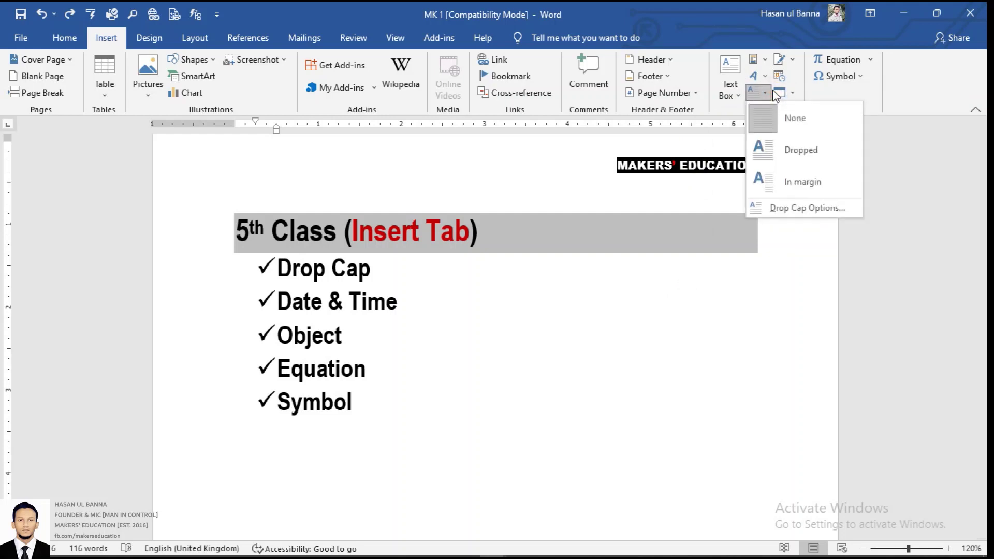
click(778, 93)
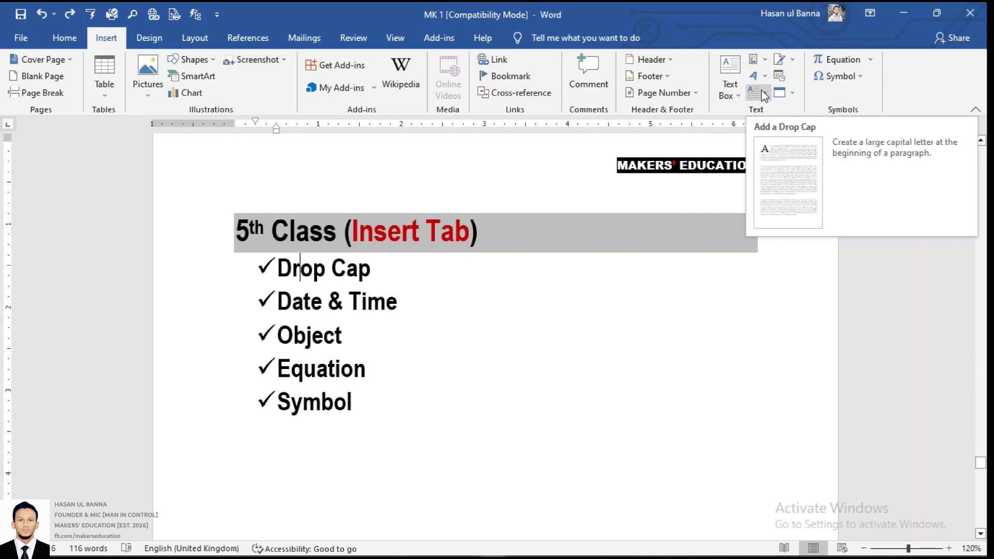
click(448, 314)
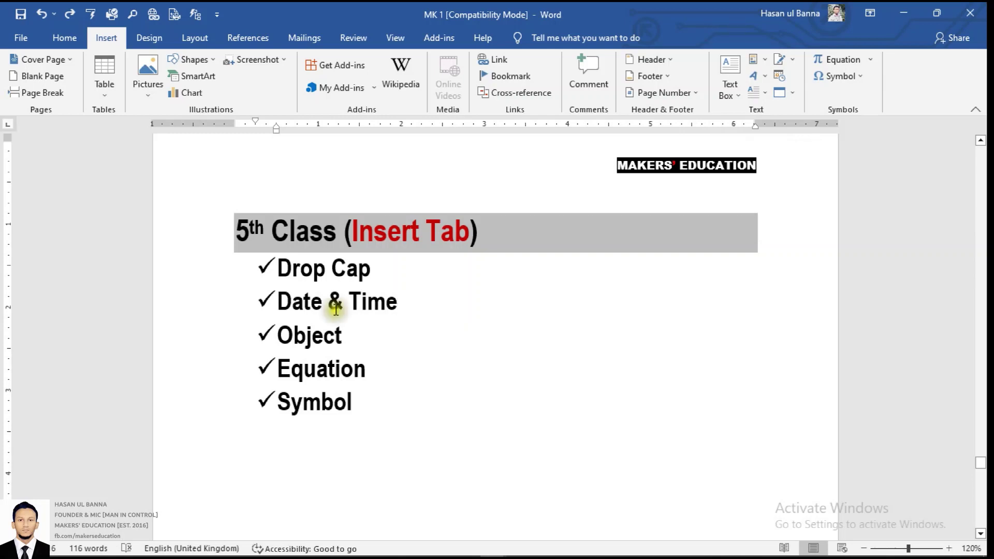
click(325, 335)
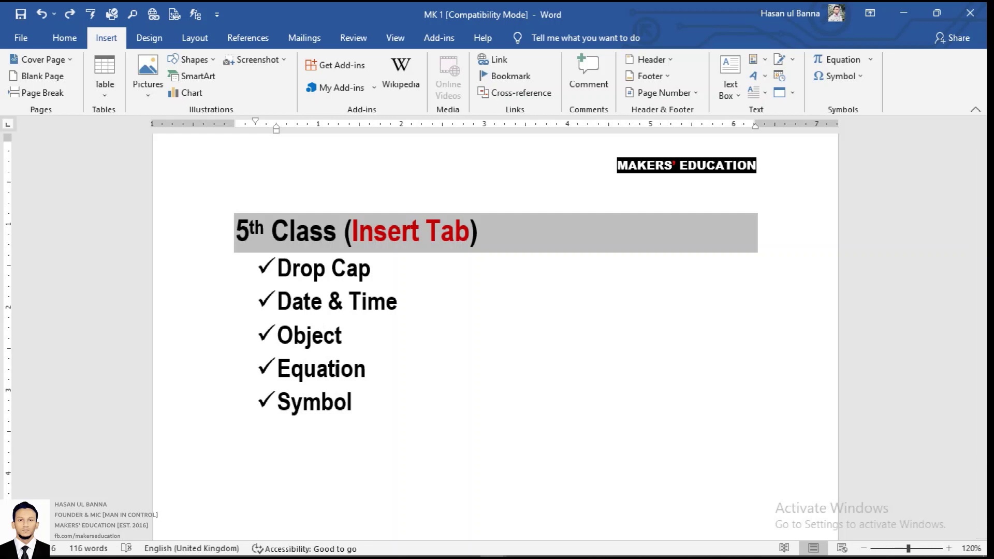
click(367, 372)
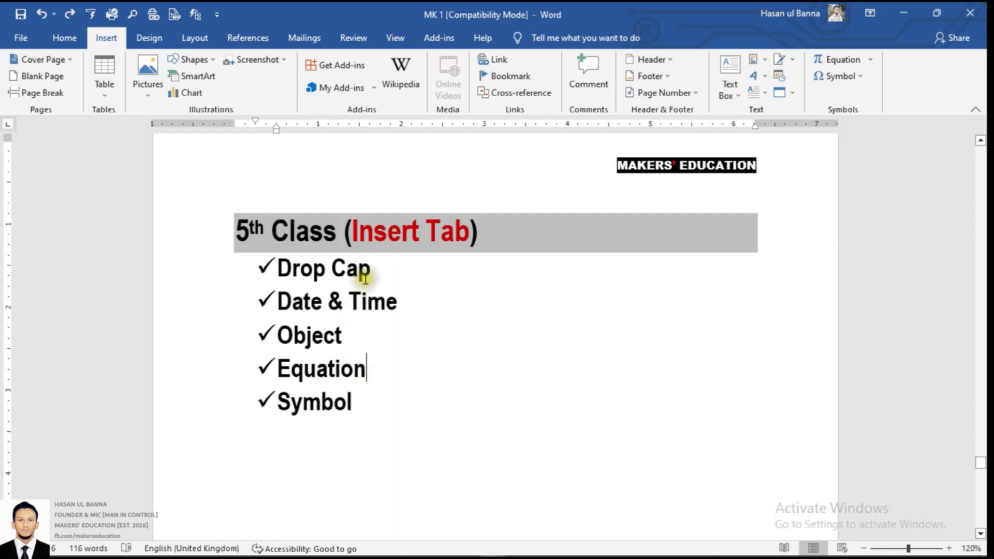
drag(378, 271, 290, 261)
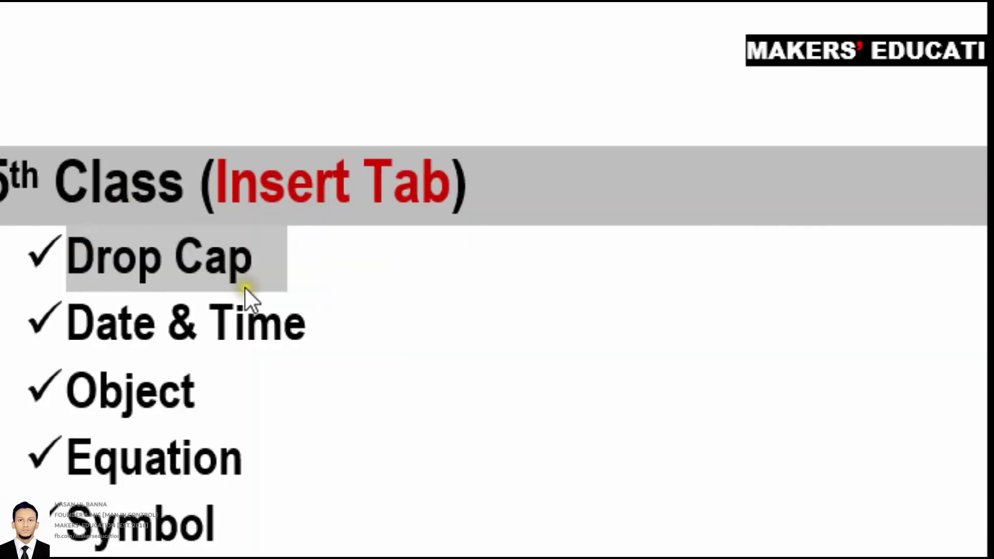
click(316, 284)
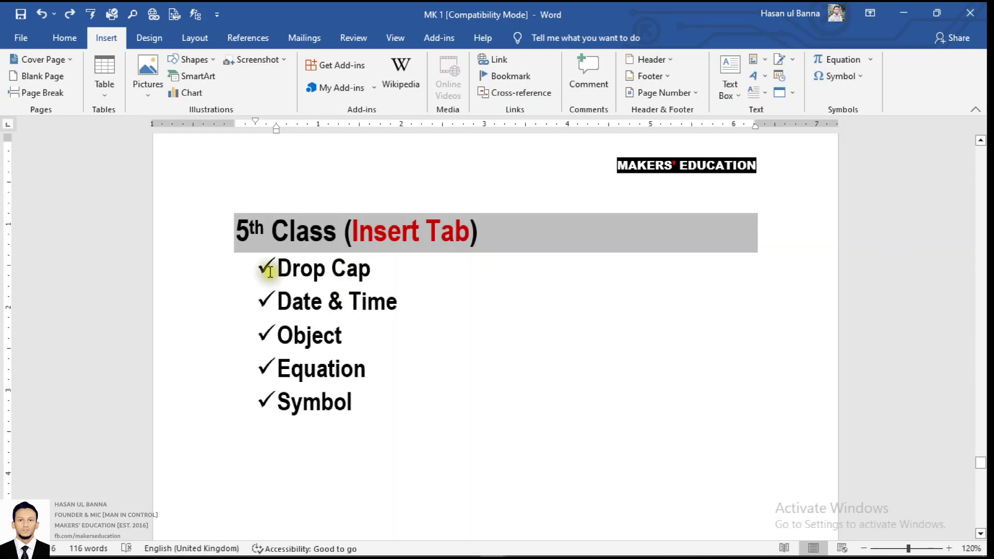
Apply a Dropped drop cap to the initial T of the paragraph starting "THERE ARE MANY OF US"
scroll(317, 351, down, 1)
scroll(317, 351, down, 15)
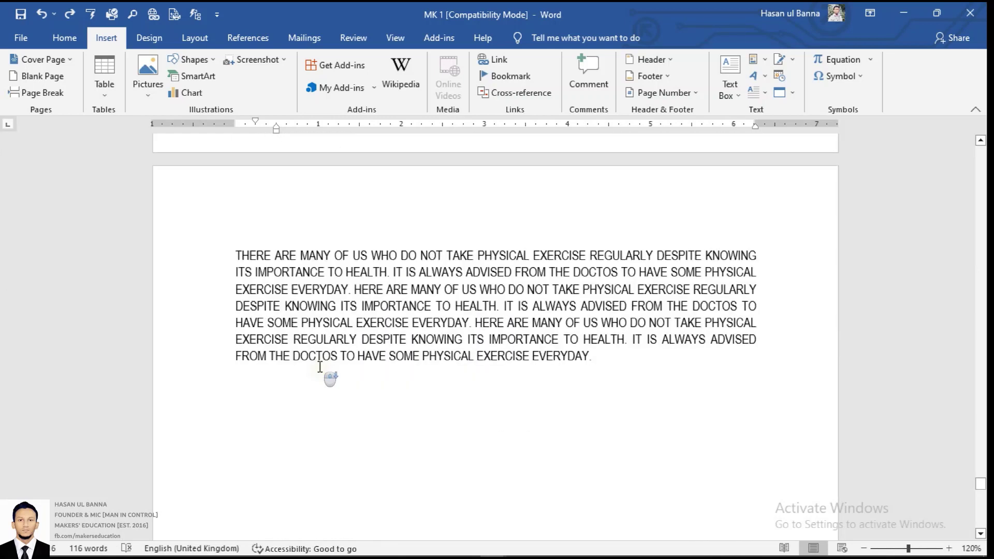
click(327, 302)
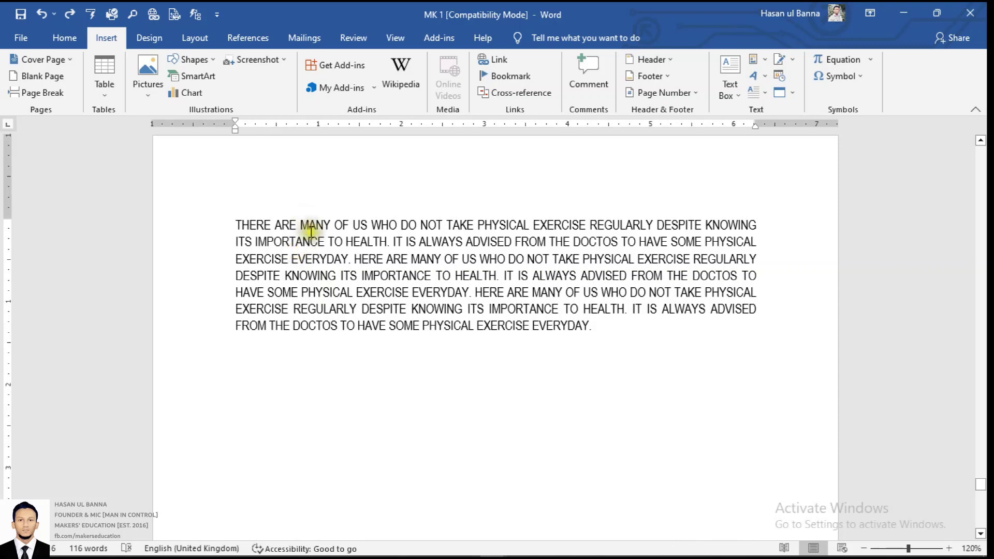
scroll(256, 228, up, 4)
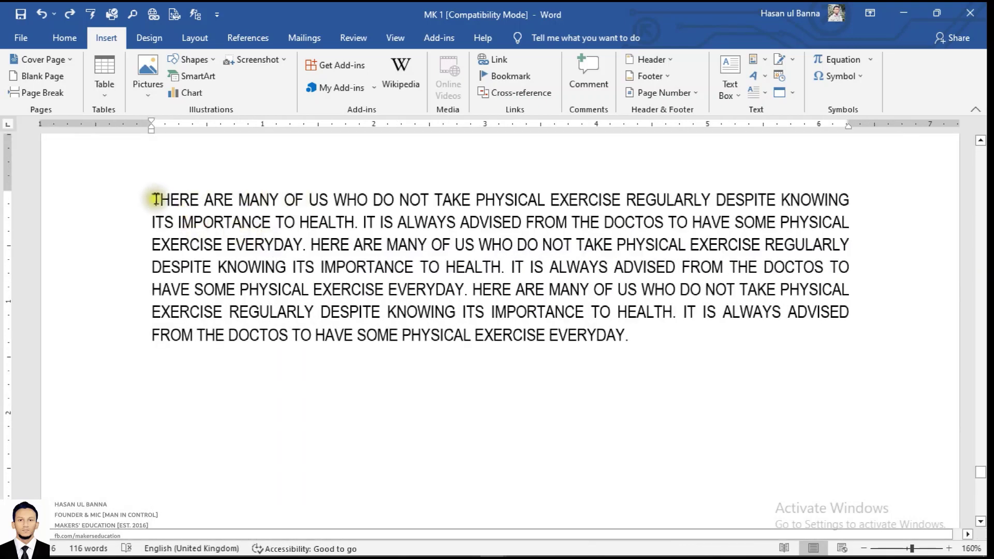
drag(153, 198, 165, 199)
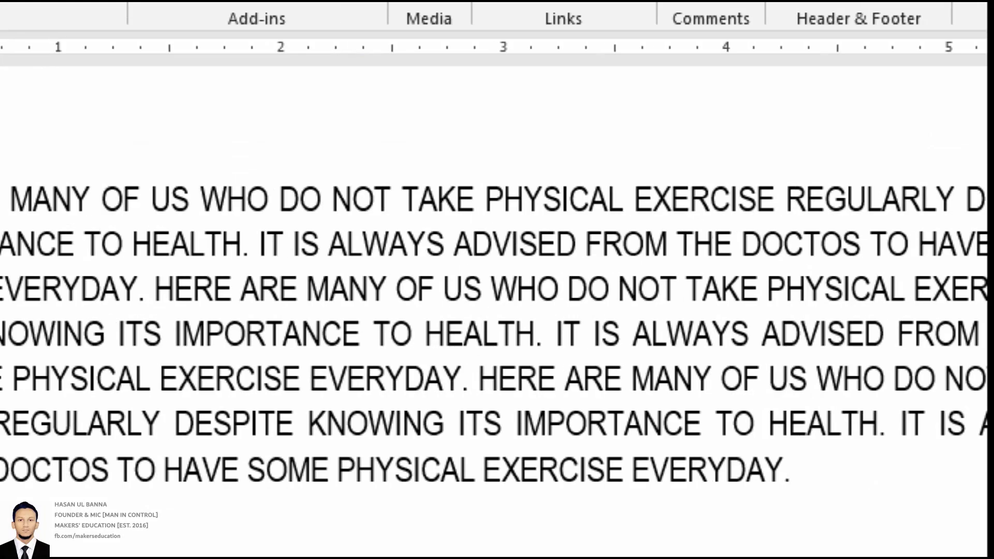
click(807, 86)
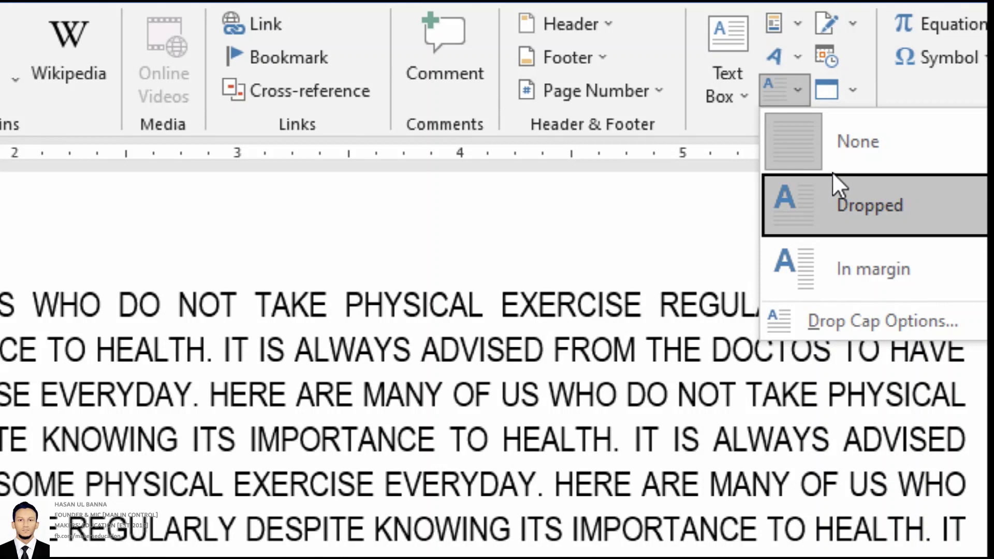
click(841, 203)
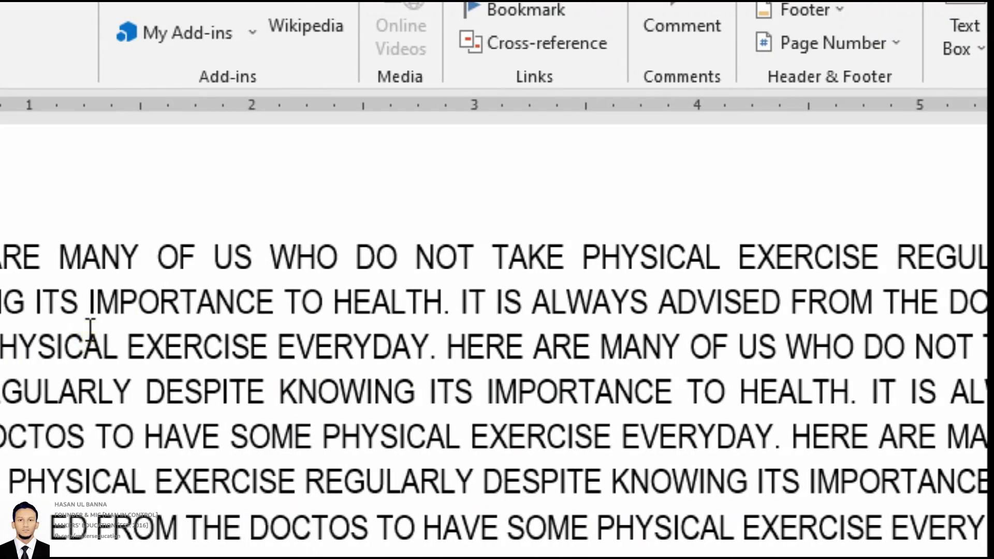
click(95, 343)
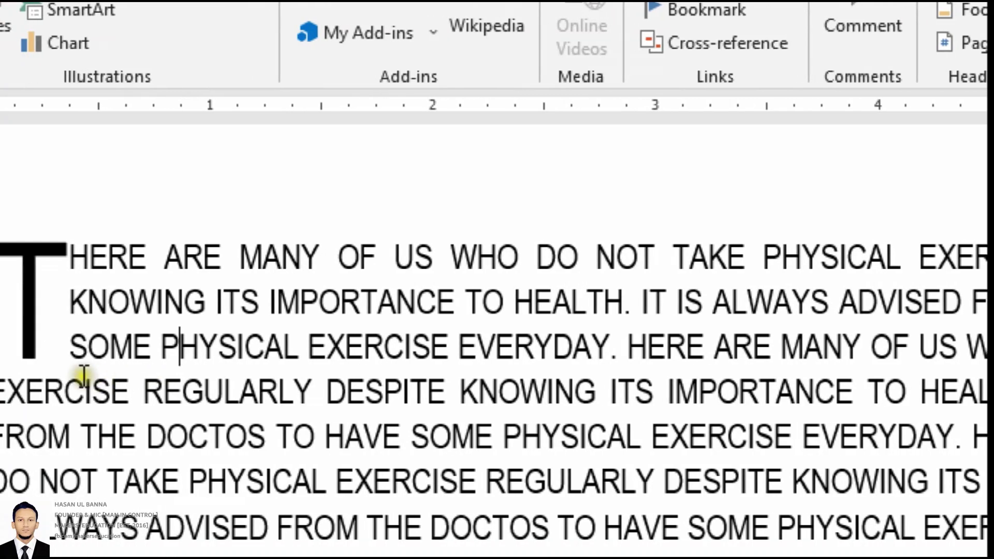
Set the T drop cap's lines to drop to 2 in the drop cap options
click(89, 326)
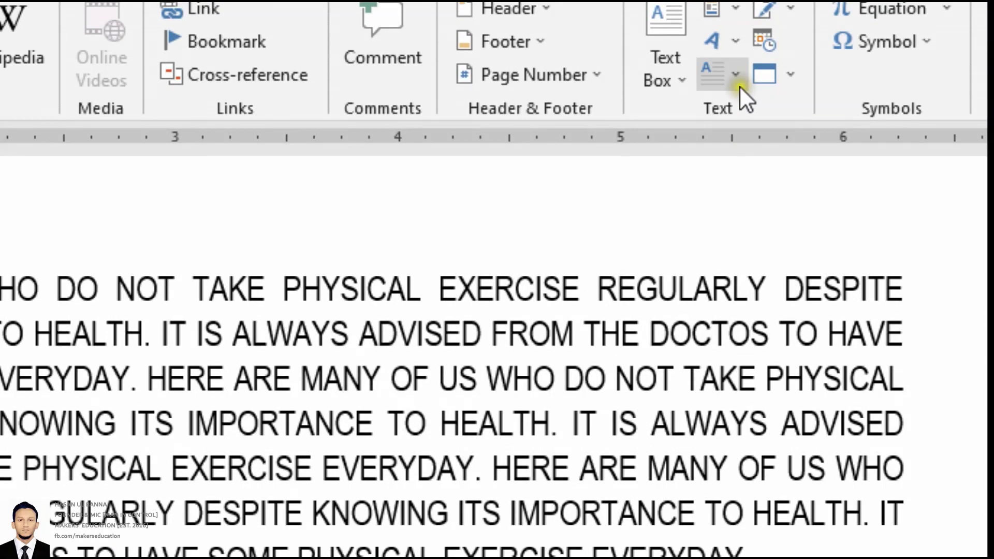
click(739, 85)
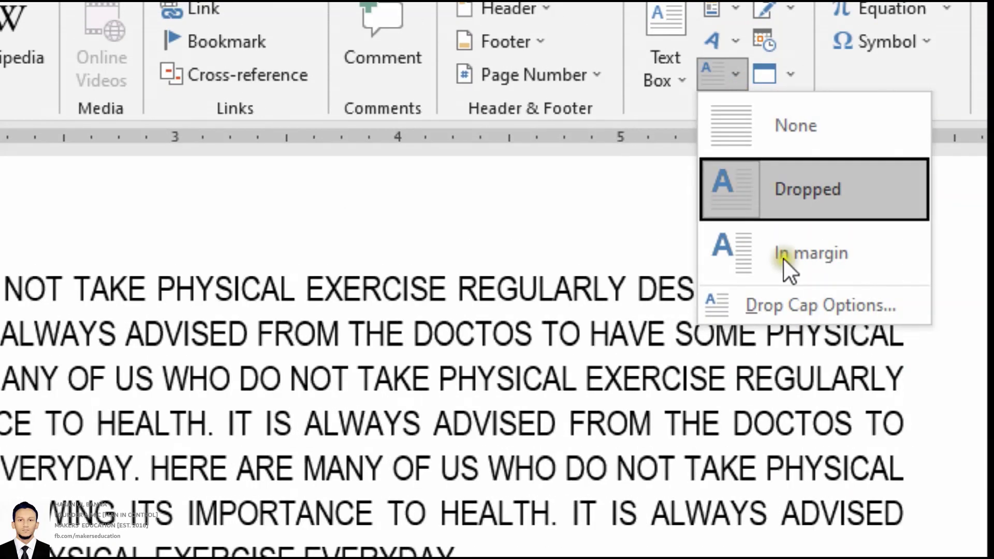
click(791, 298)
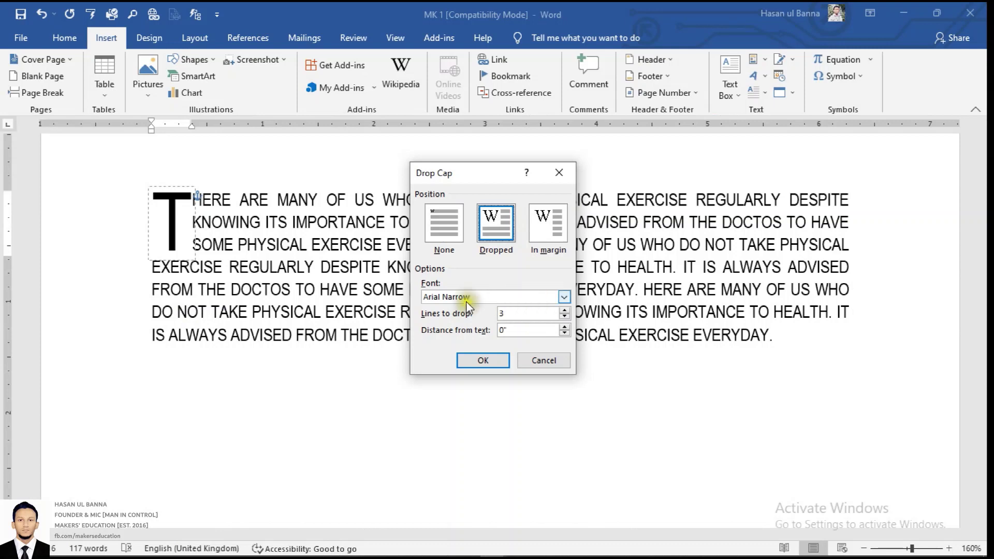
click(565, 317)
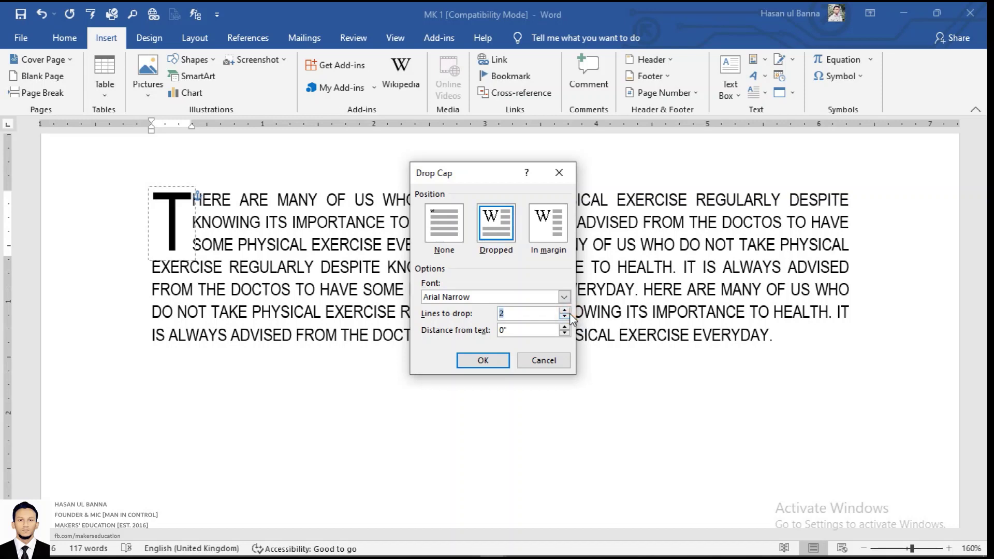
click(565, 309)
click(565, 310)
click(487, 358)
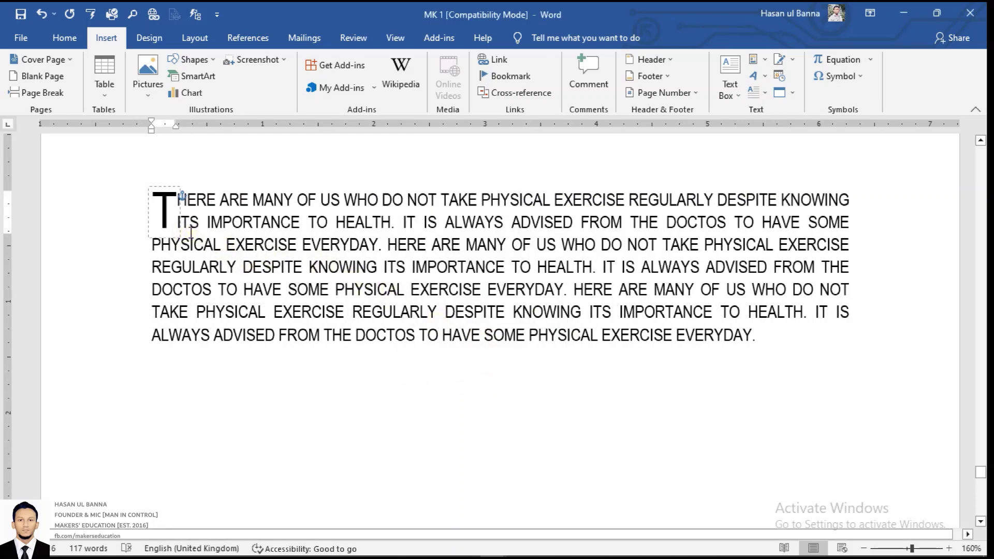
click(280, 217)
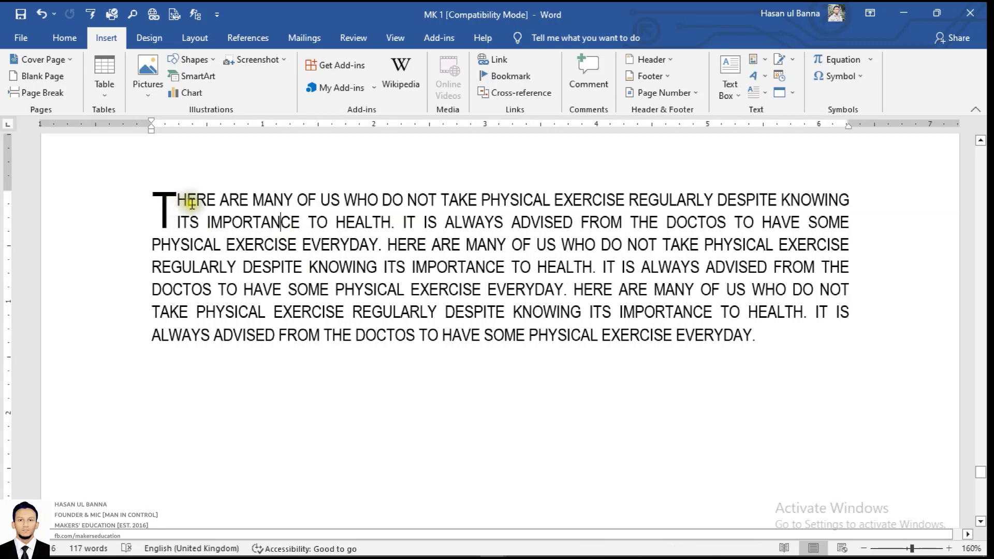
Increase the T drop cap's distance from the paragraph text in the drop cap options
click(165, 207)
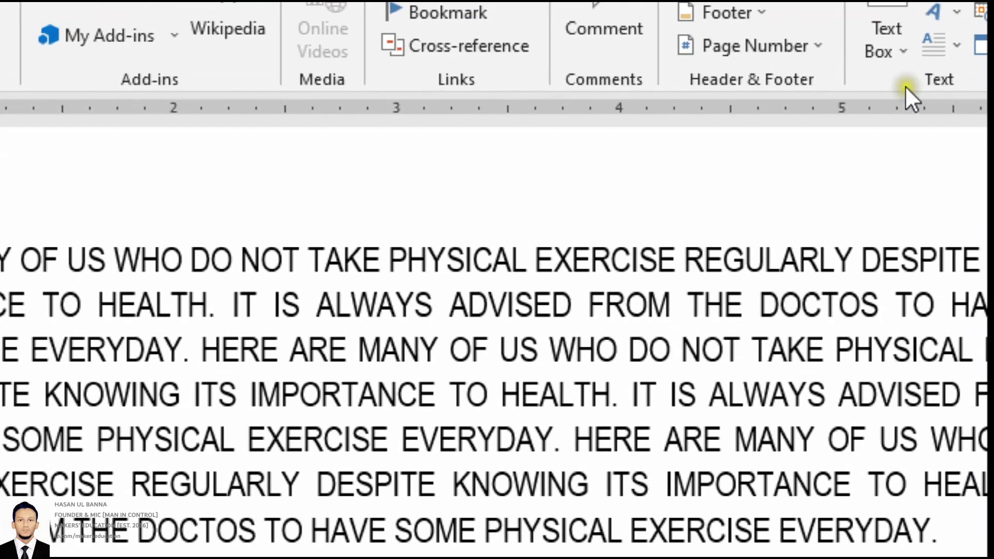
click(957, 45)
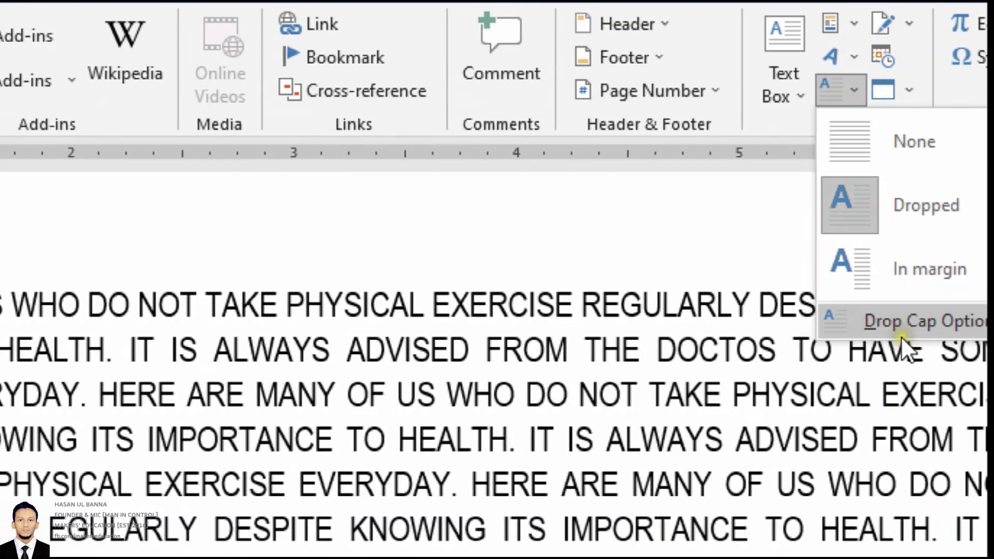
click(902, 331)
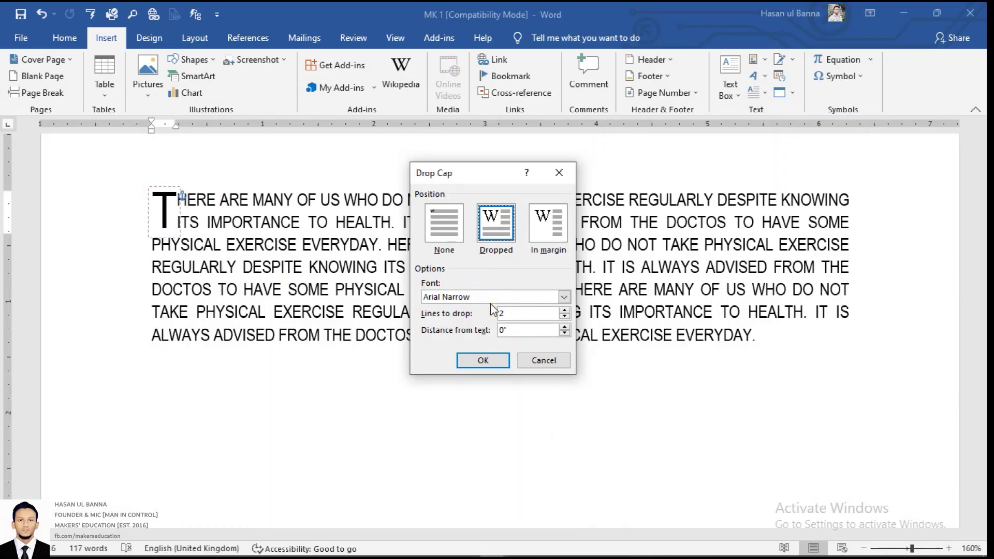
click(568, 327)
click(568, 328)
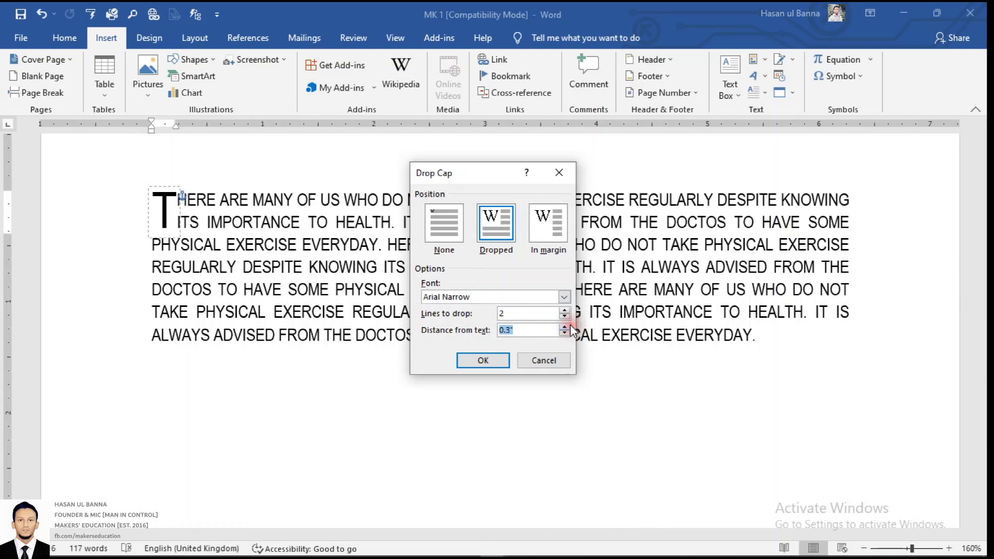
click(570, 326)
click(483, 360)
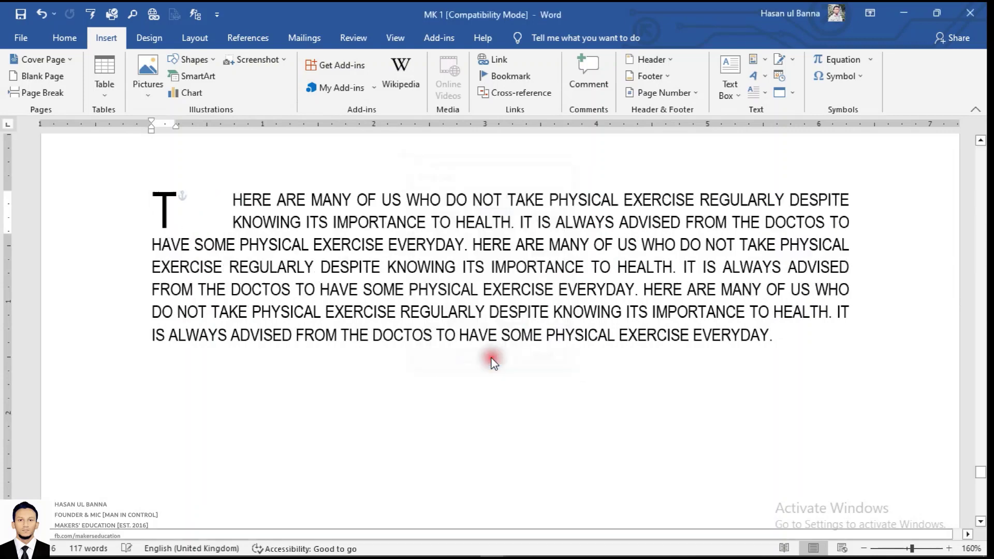
click(233, 200)
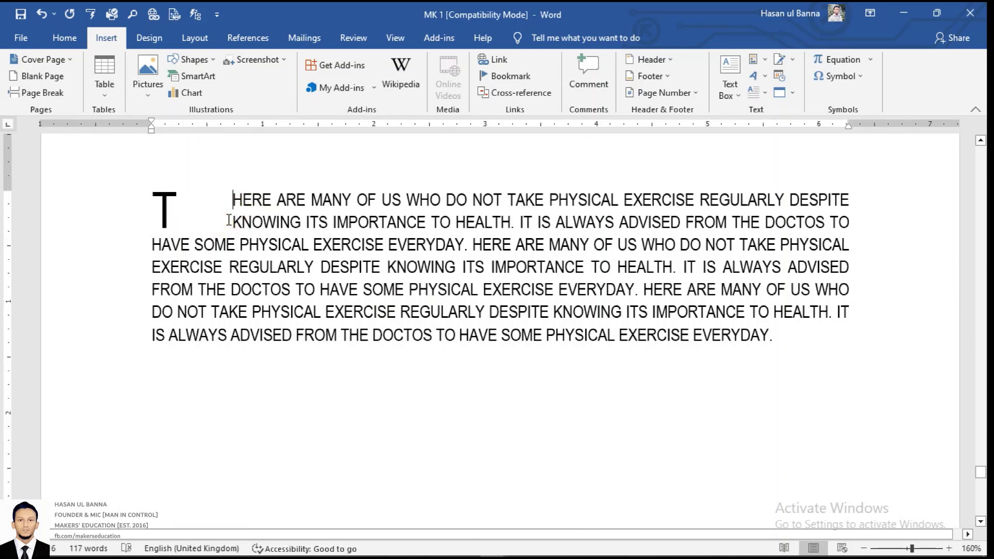
Undo the change to the drop cap's distance from text
click(255, 205)
key(ctrl+z)
click(261, 203)
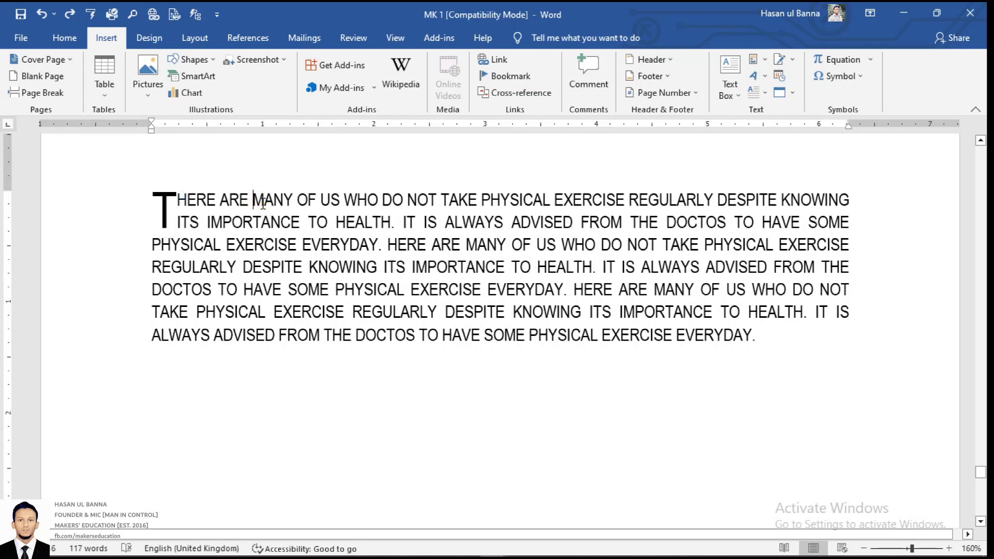
Insert the date in the "18 February 2023" format at the end of the Symbol line in the 5th Class topic list
scroll(263, 203, up, 10)
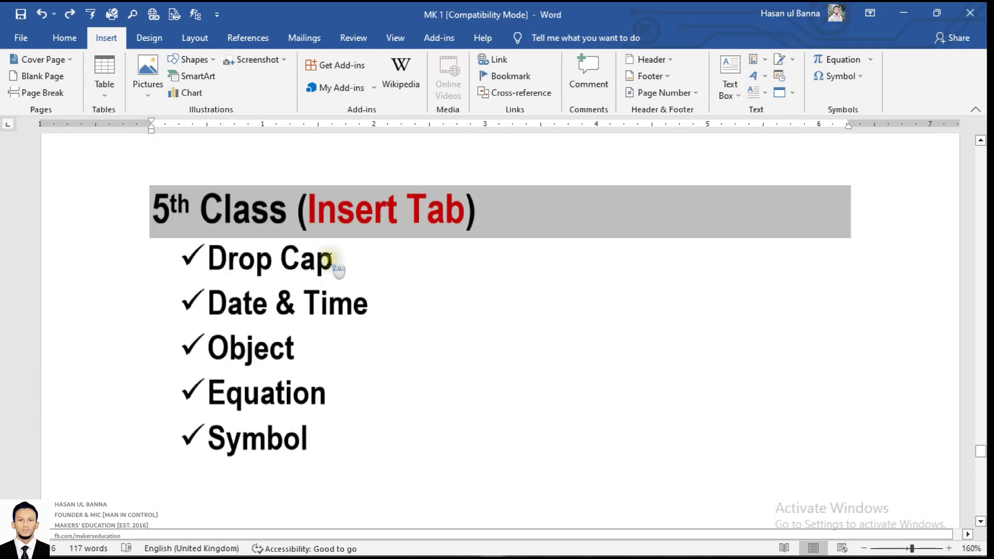
scroll(362, 298, down, 1)
scroll(396, 296, down, 2)
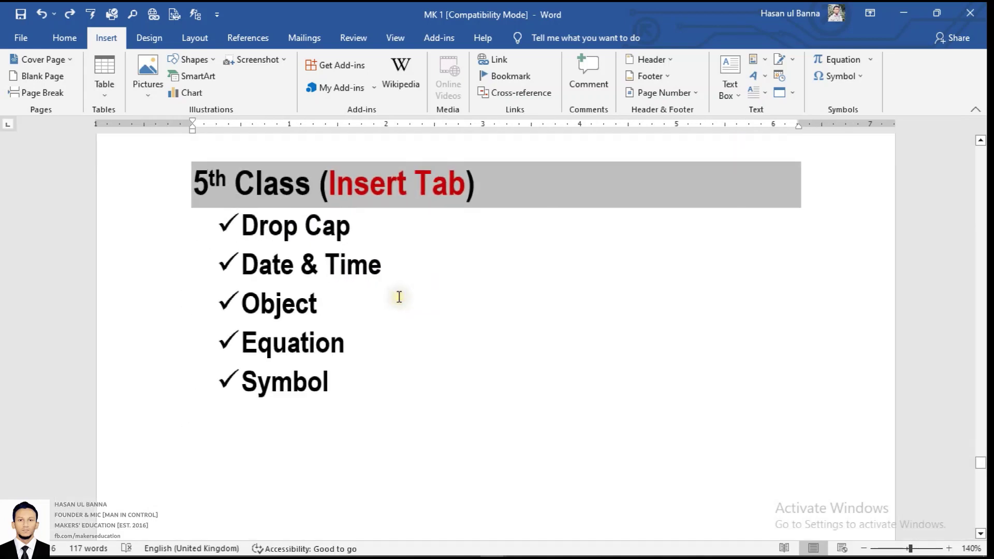
click(392, 372)
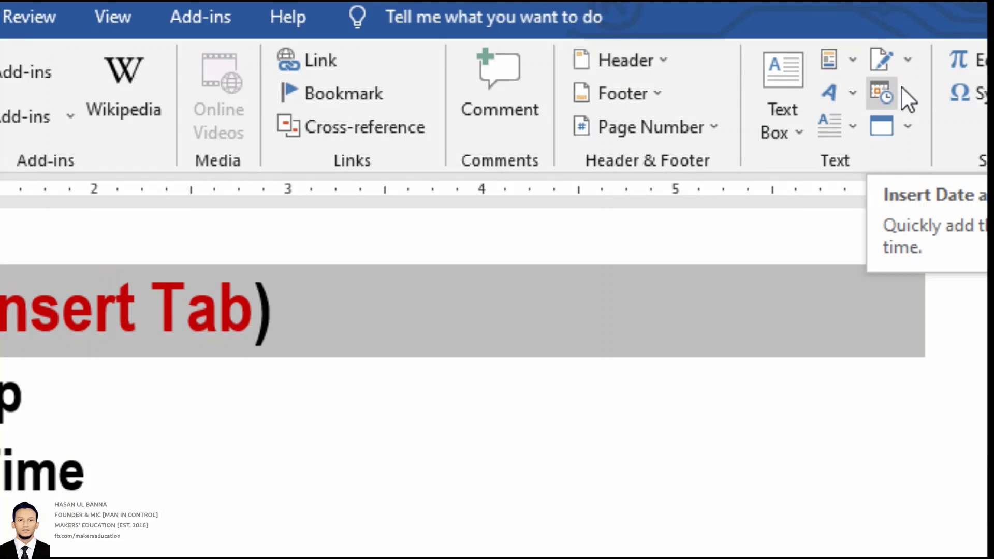
click(900, 88)
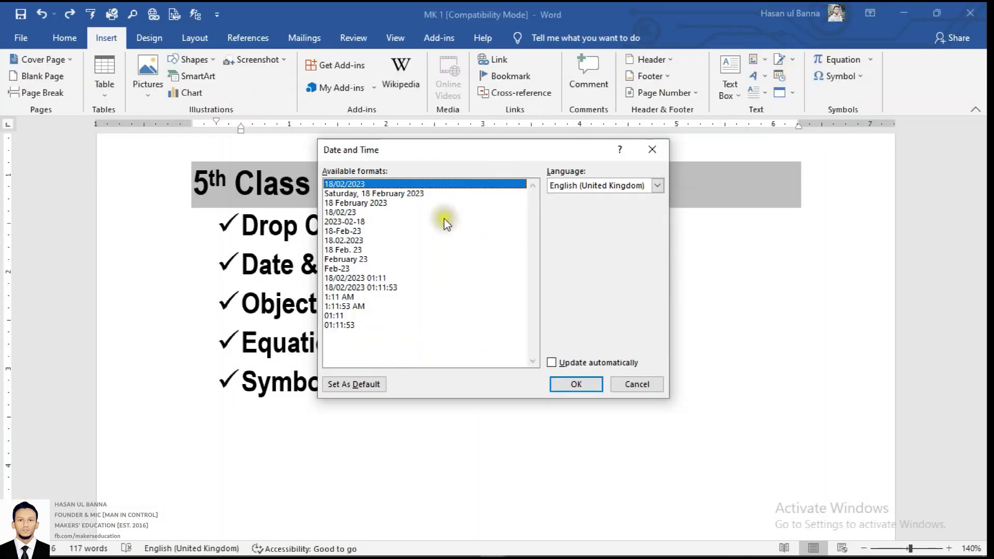
click(376, 203)
click(569, 384)
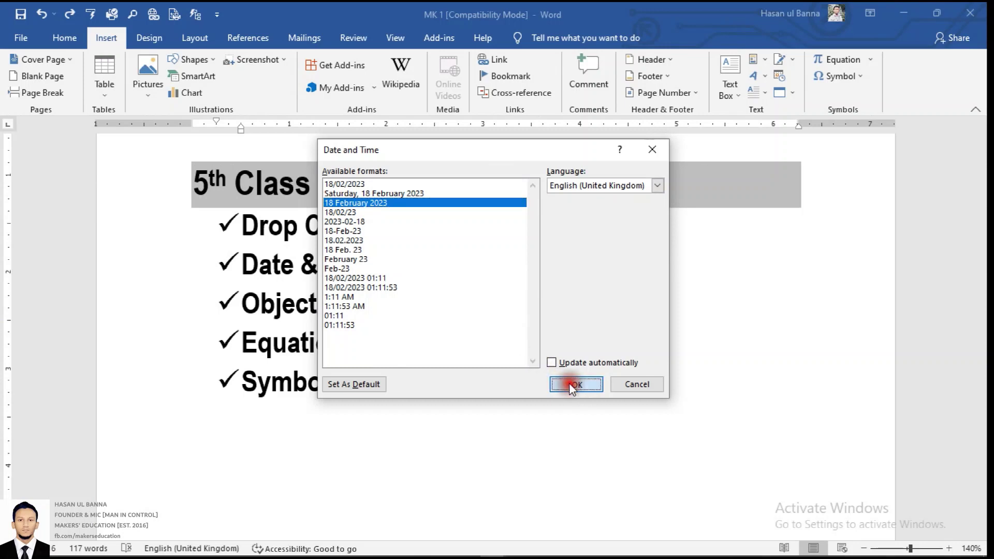
click(332, 382)
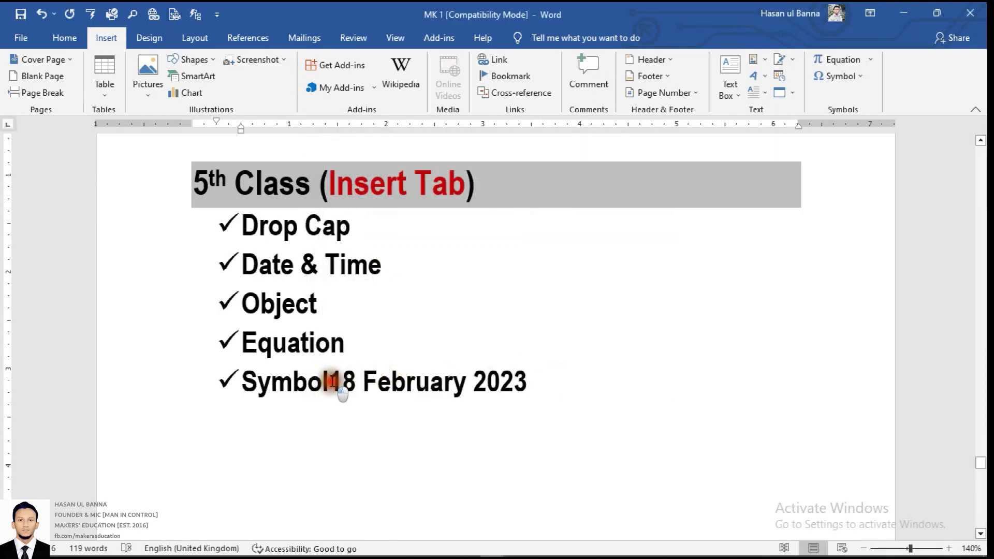
Put the 18 February 2023 date on its own unbulleted line, separated from Symbol by a blank line, and delete the date text
key(Return)
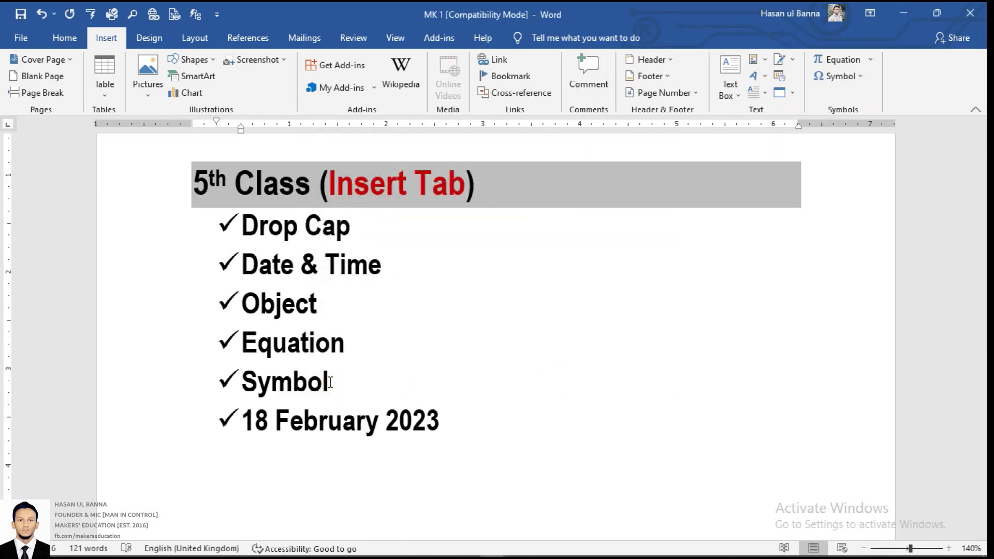
key(BackSpace)
key(BackSpace)
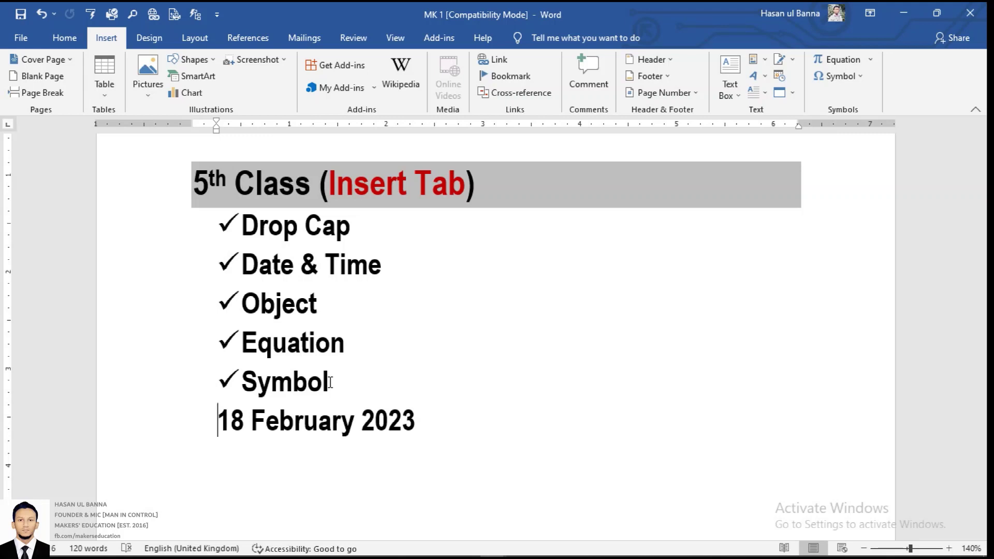
key(Return)
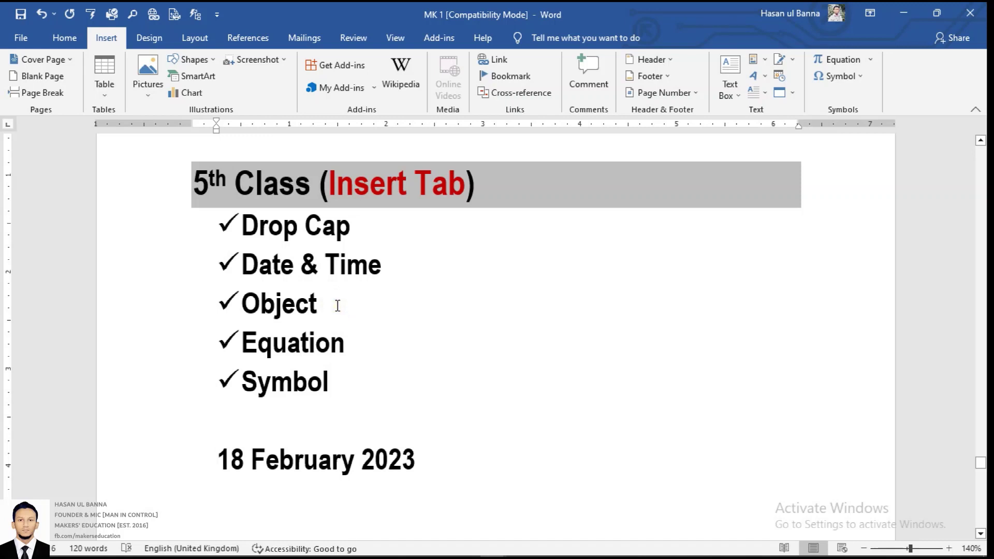
click(151, 452)
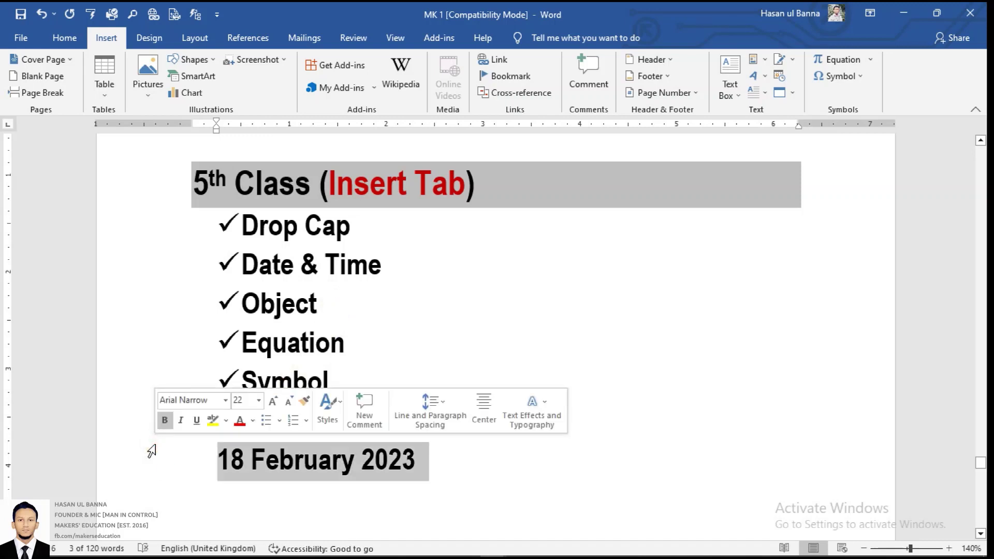
key(Delete)
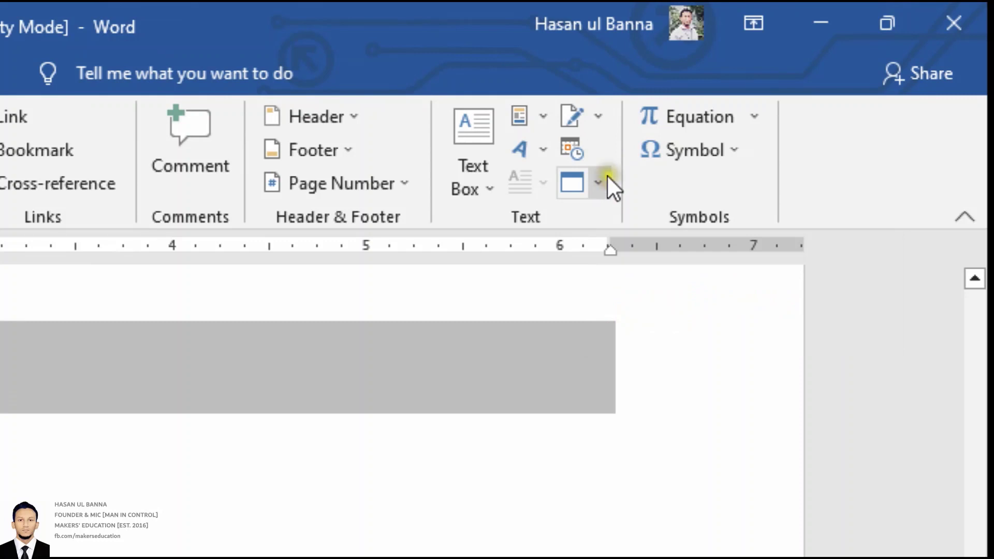
Insert a new Adobe Acrobat Document object below the topic list using the file 45 BCS circular from Downloads
click(608, 177)
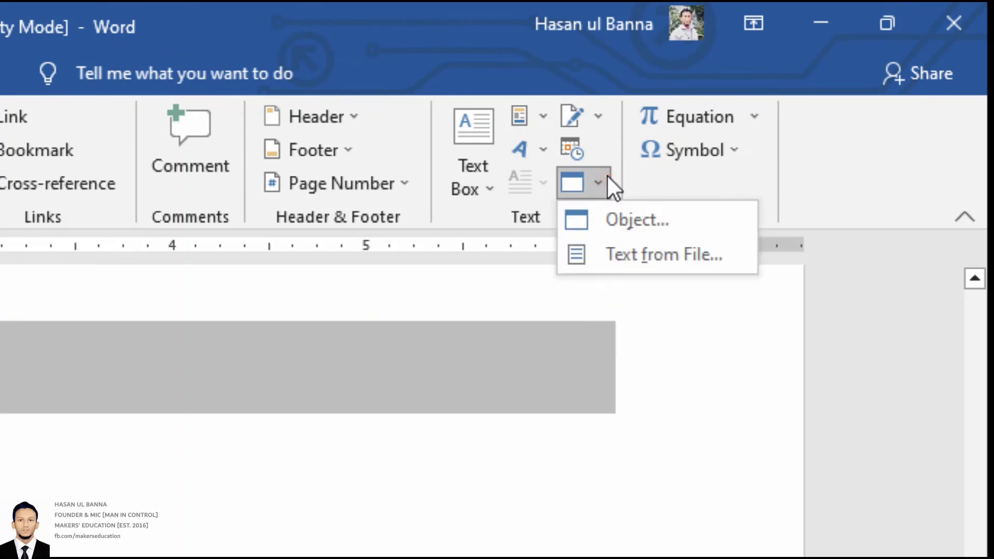
click(626, 213)
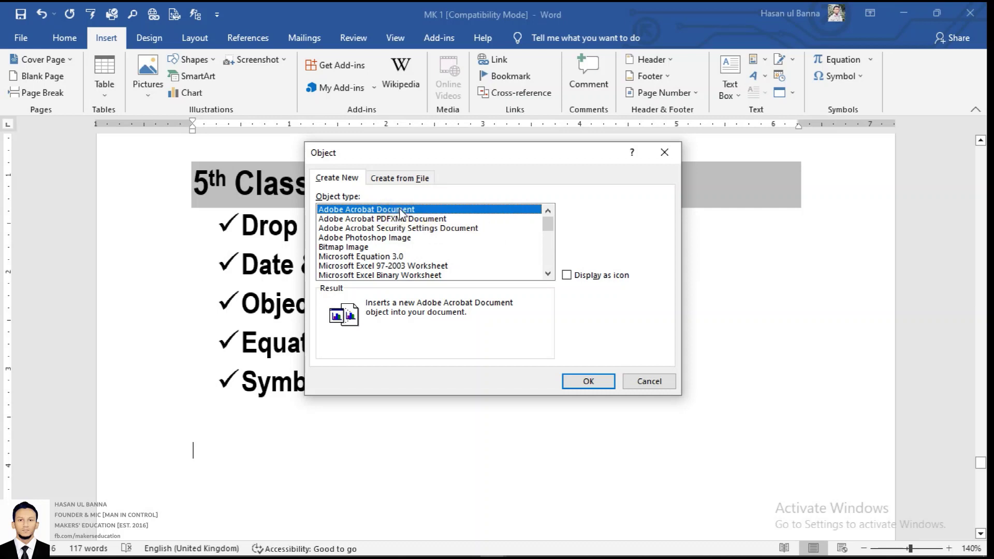
click(573, 379)
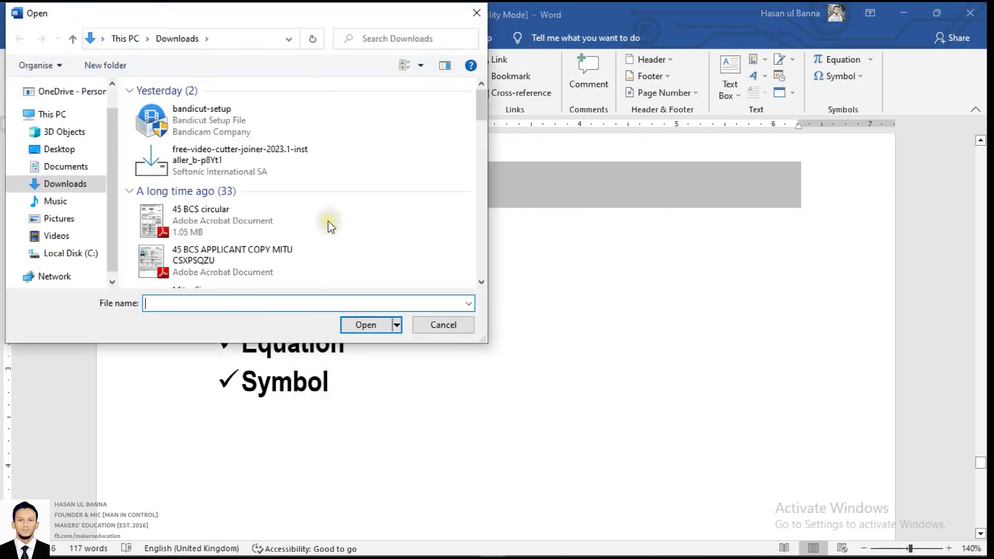
click(304, 226)
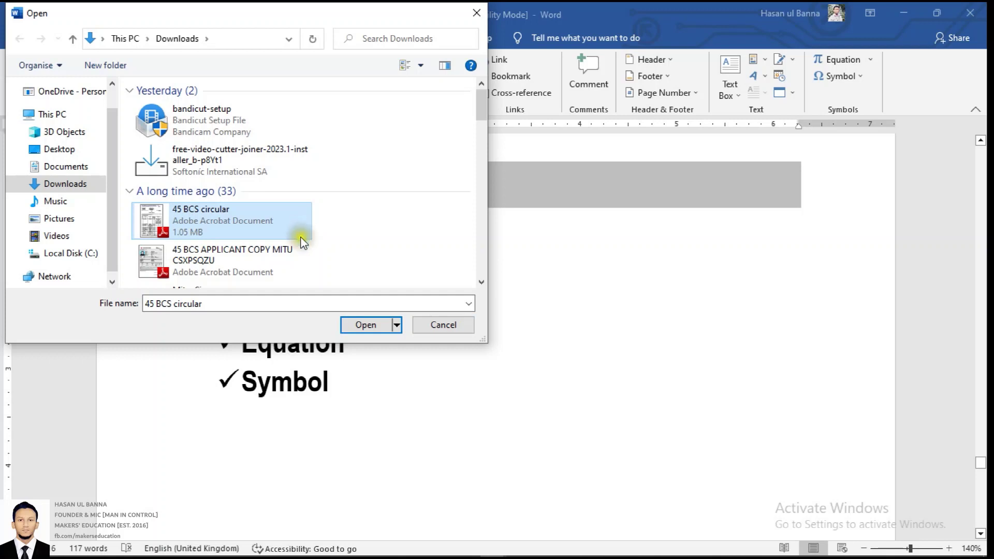
click(236, 230)
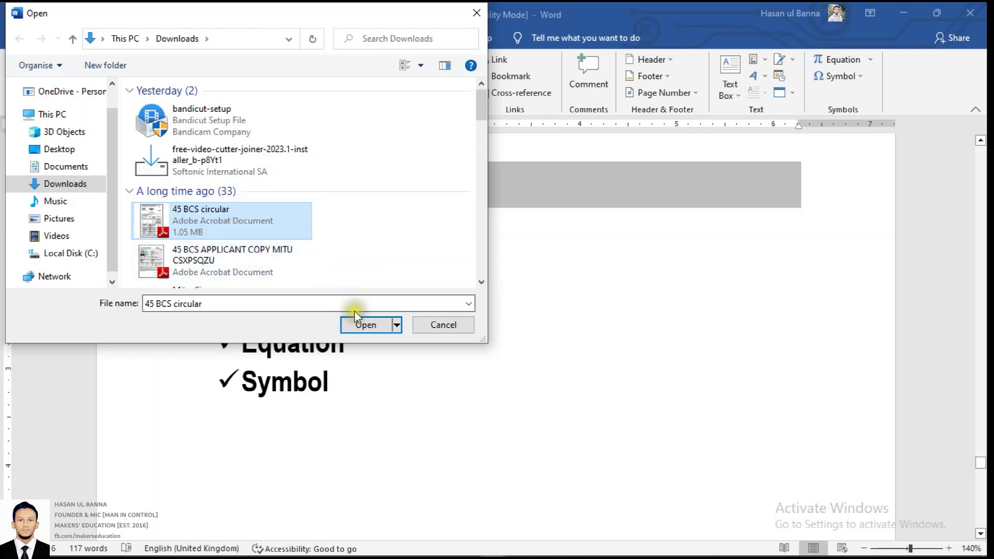
click(365, 325)
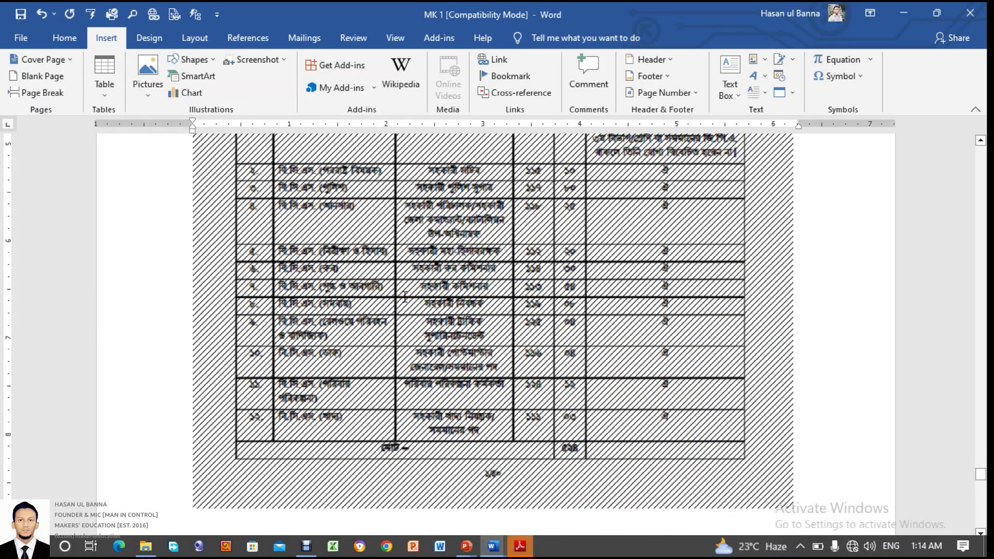
Examine the inserted PDF object's page from its header to the end of its table
scroll(410, 292, up, 15)
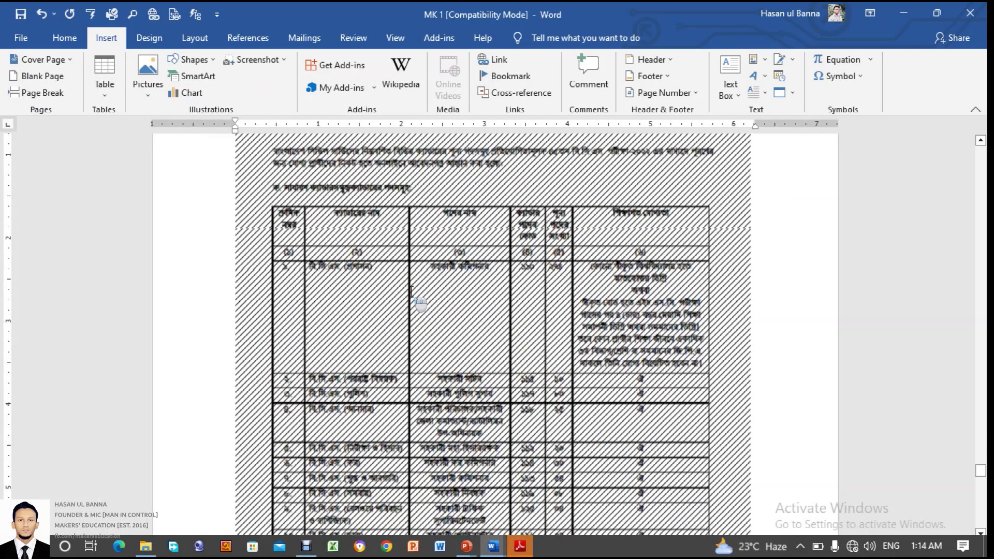
scroll(411, 291, down, 3)
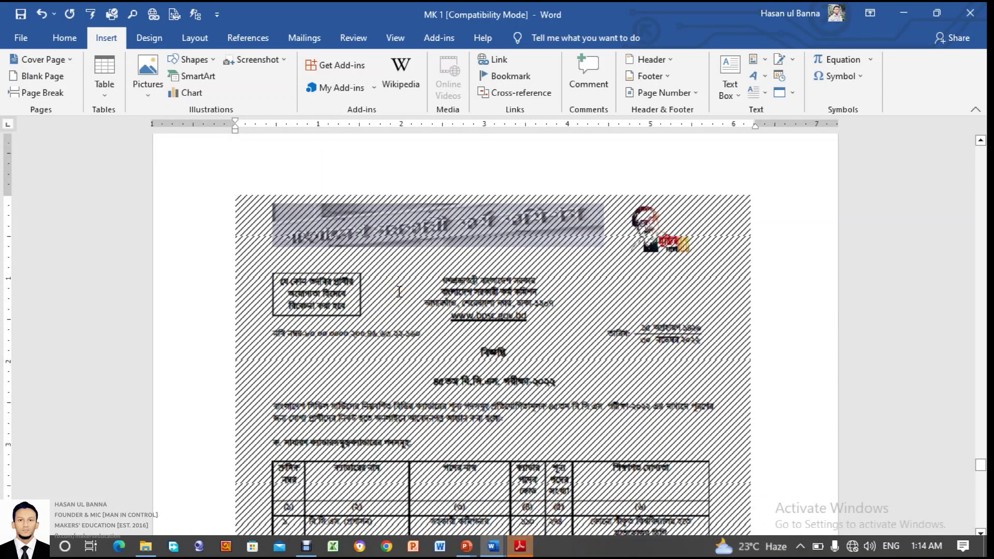
click(397, 285)
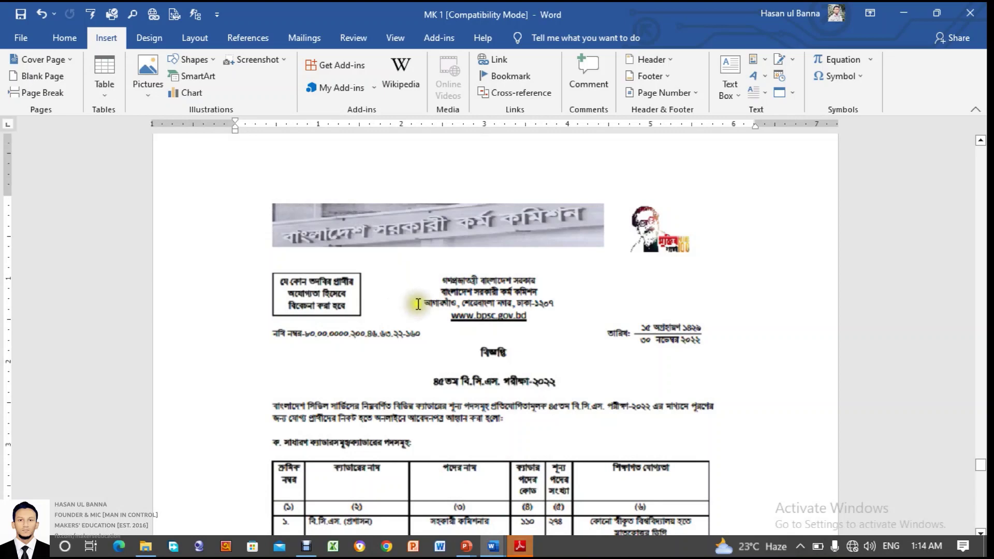
scroll(409, 295, down, 7)
scroll(419, 304, down, 2)
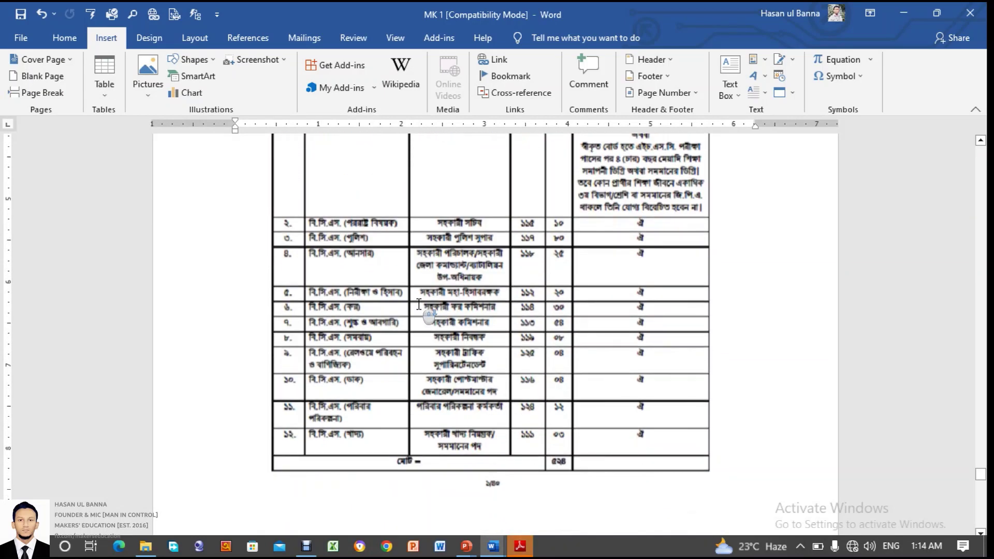
scroll(435, 332, up, 8)
scroll(444, 353, up, 3)
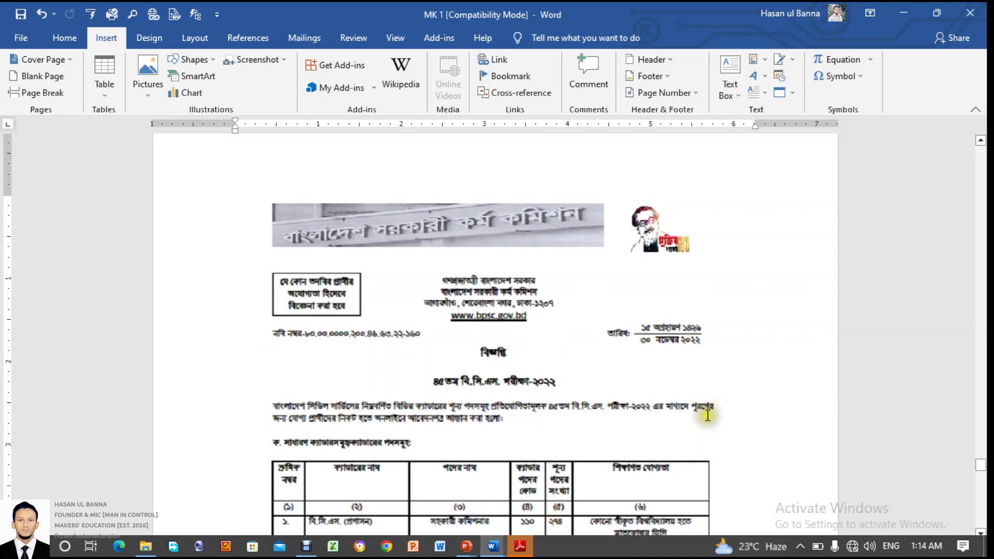
click(651, 315)
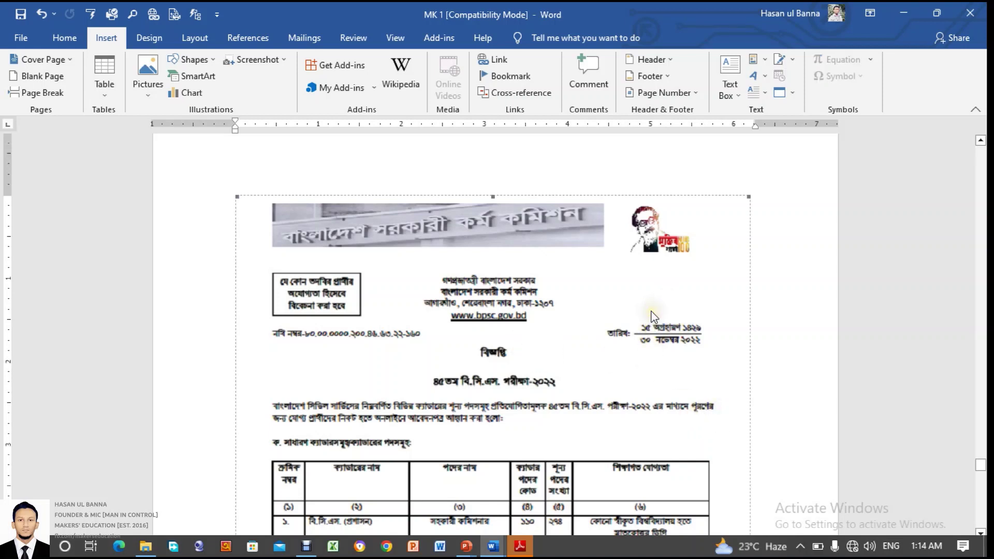
Undo the insertion of the Adobe Acrobat Document object below the topic list
key(ctrl+z)
key(ctrl+z)
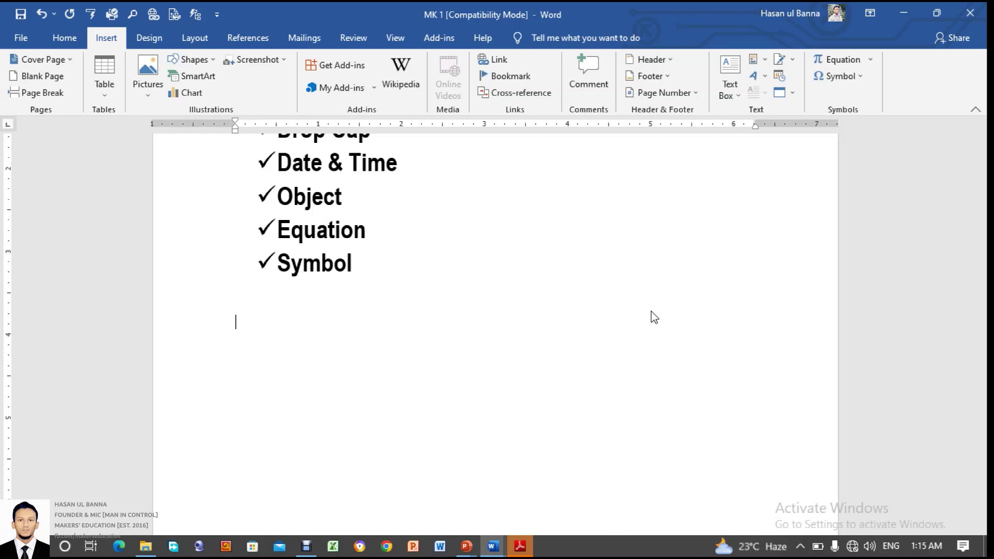
key(ctrl+y)
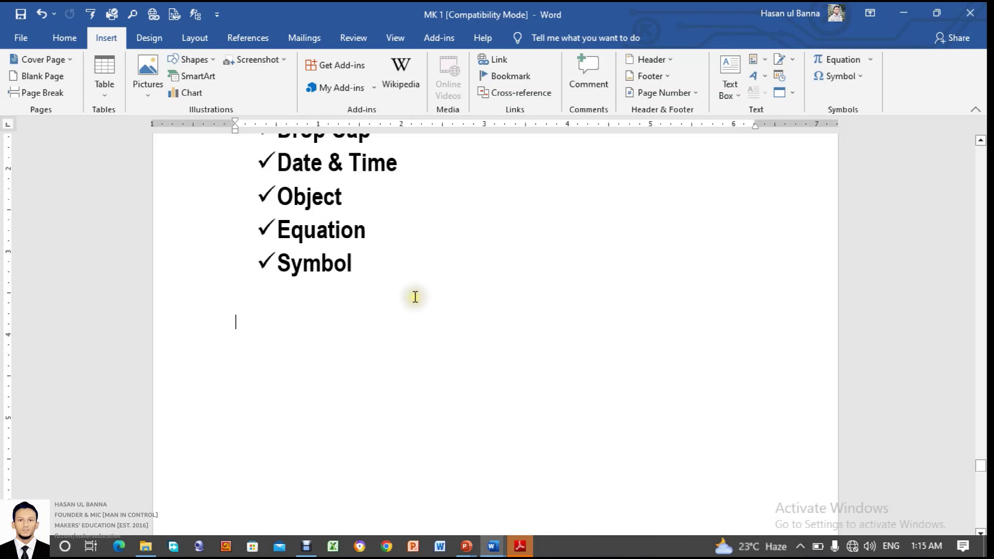
Insert the built-in circle area equation A = πr² below the topic list
scroll(415, 297, up, 1)
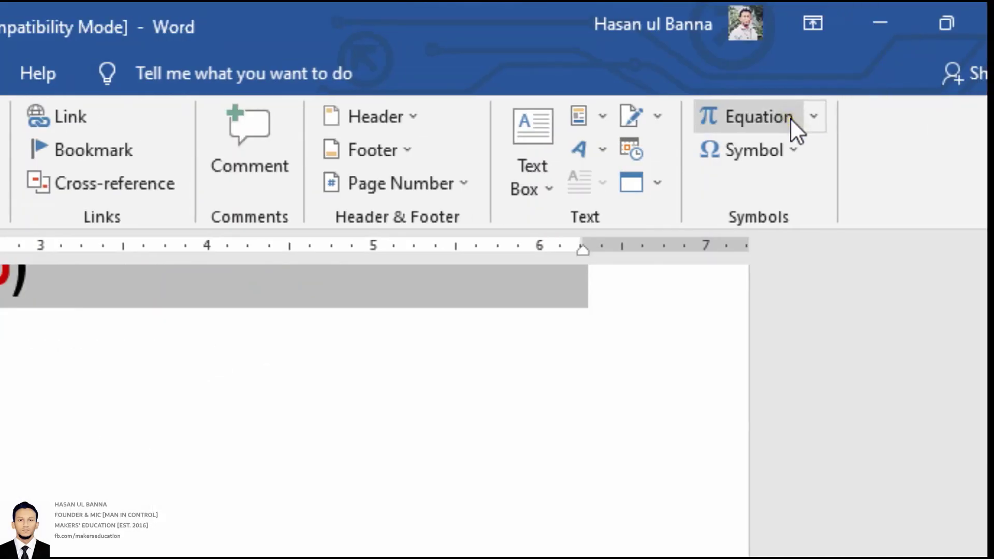
click(823, 115)
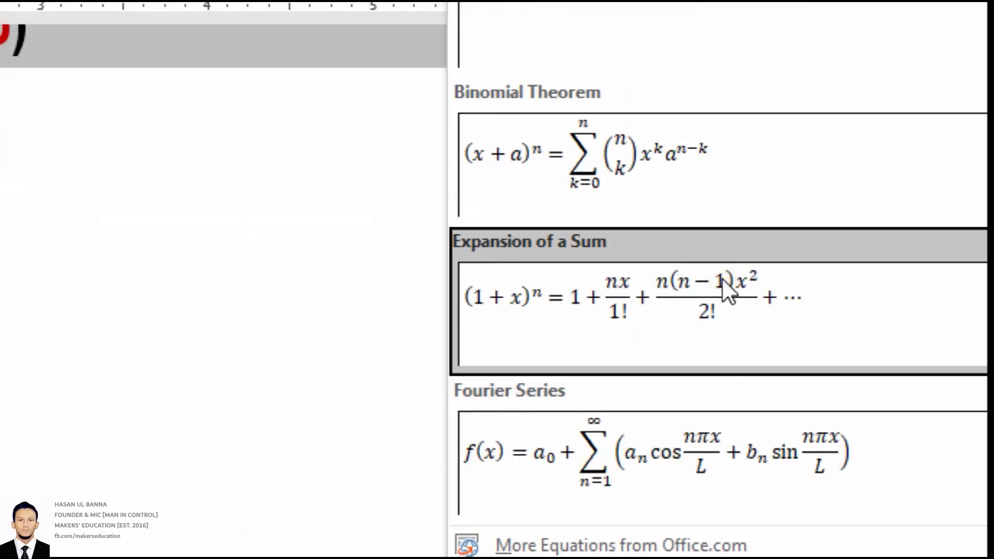
click(580, 49)
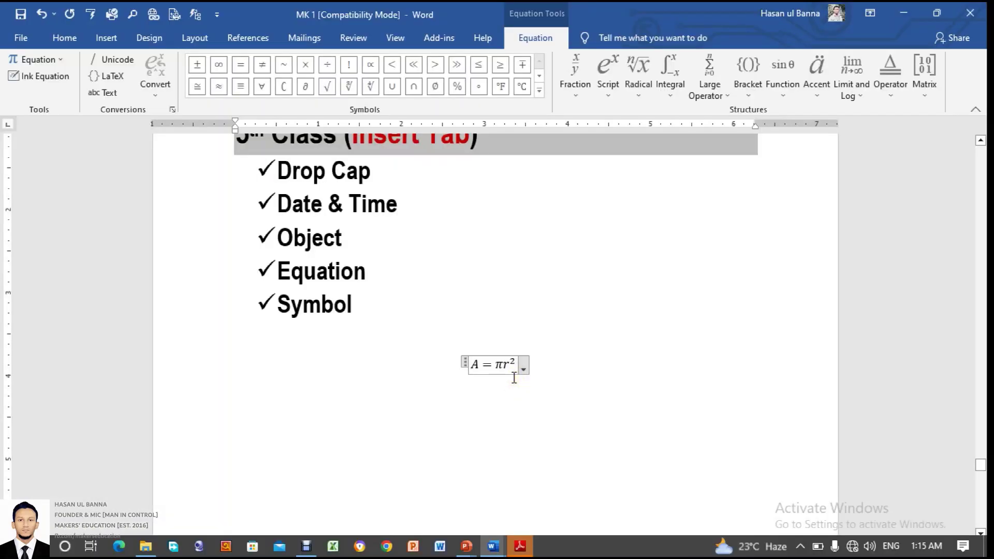
Replace the variables and exponent of the inserted equation so that it reads x = Yb⁵
key(shift+Right)
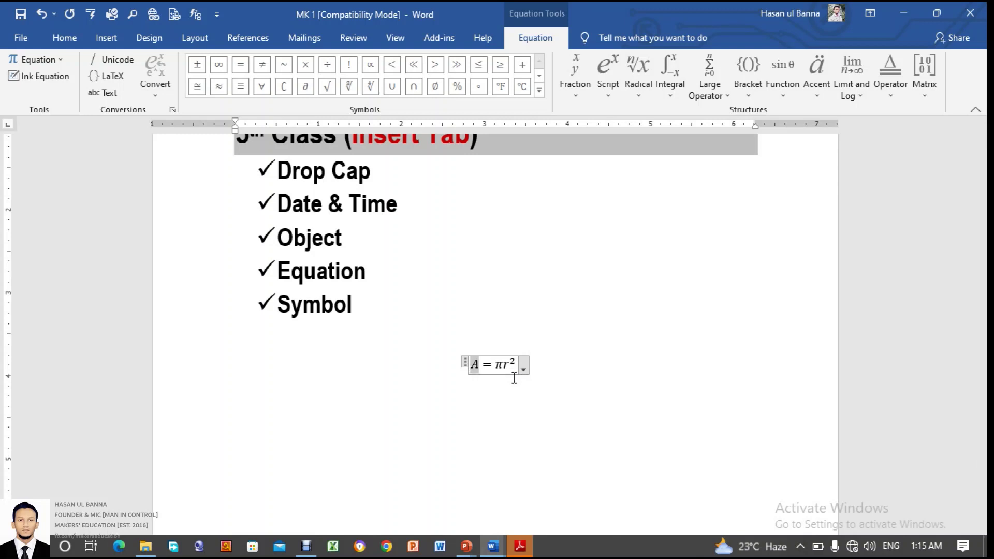
text(x)
key(shift+Right)
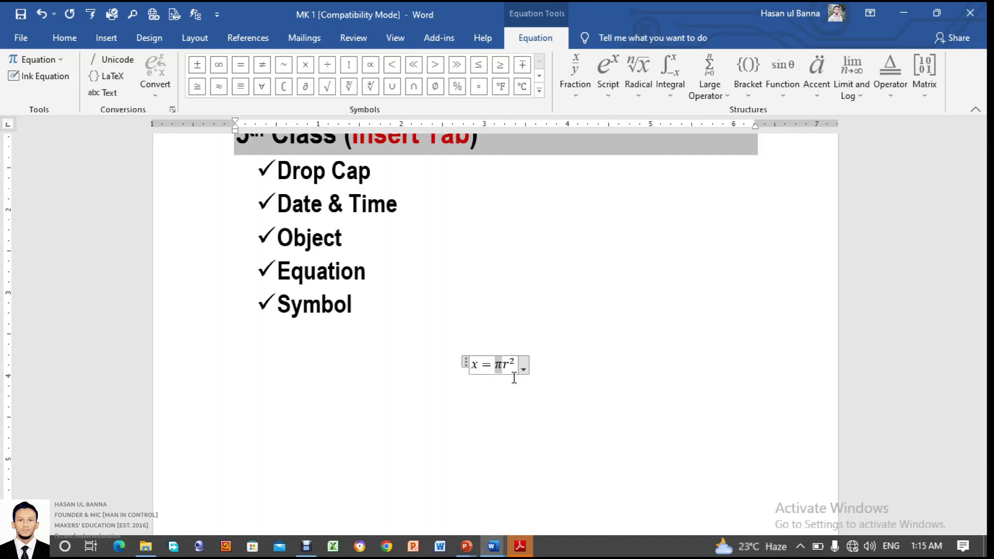
text(Y)
key(shift+Right)
text(b)
key(shift+Right)
text(5)
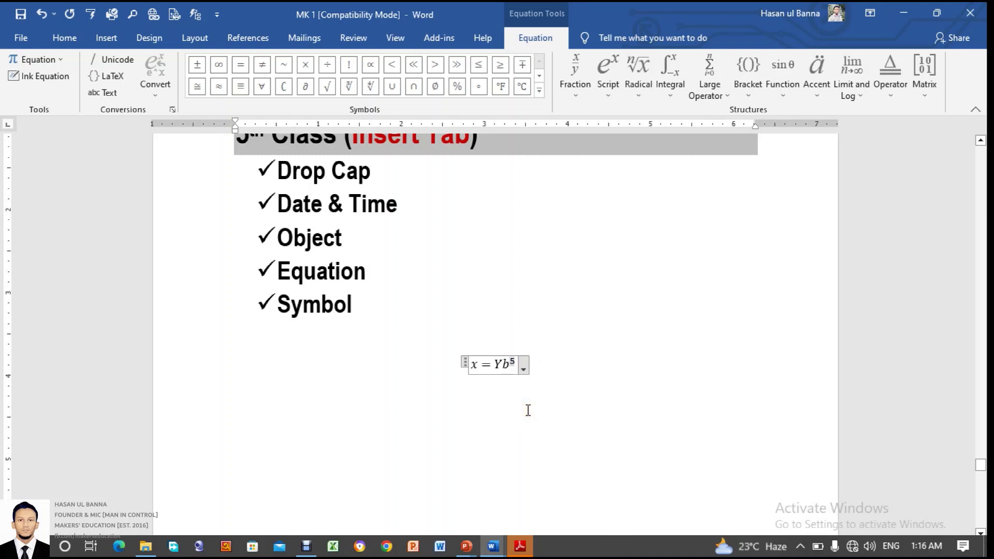
Set the font size of the whole x = Yb⁵ equation to 26
key(ctrl+a)
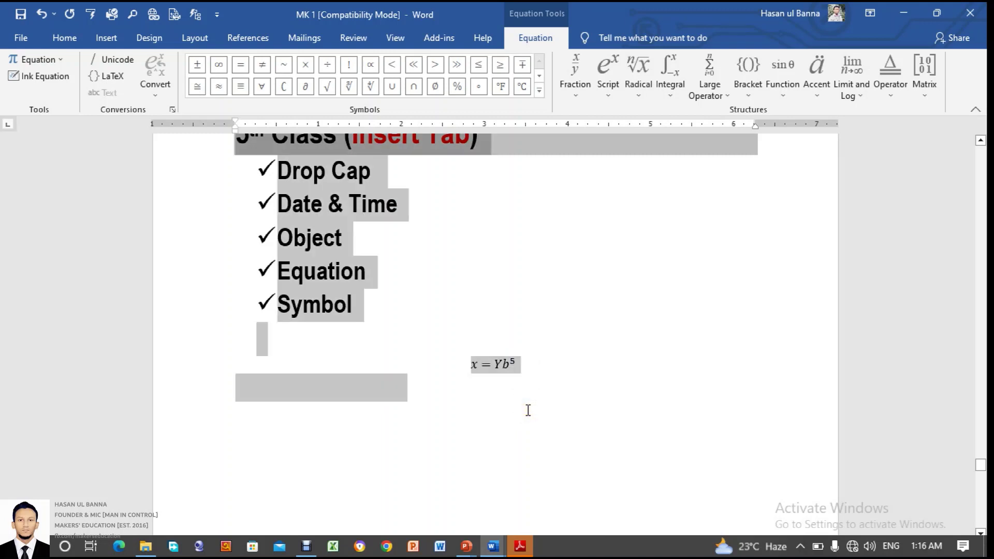
click(533, 388)
drag(525, 366, 473, 365)
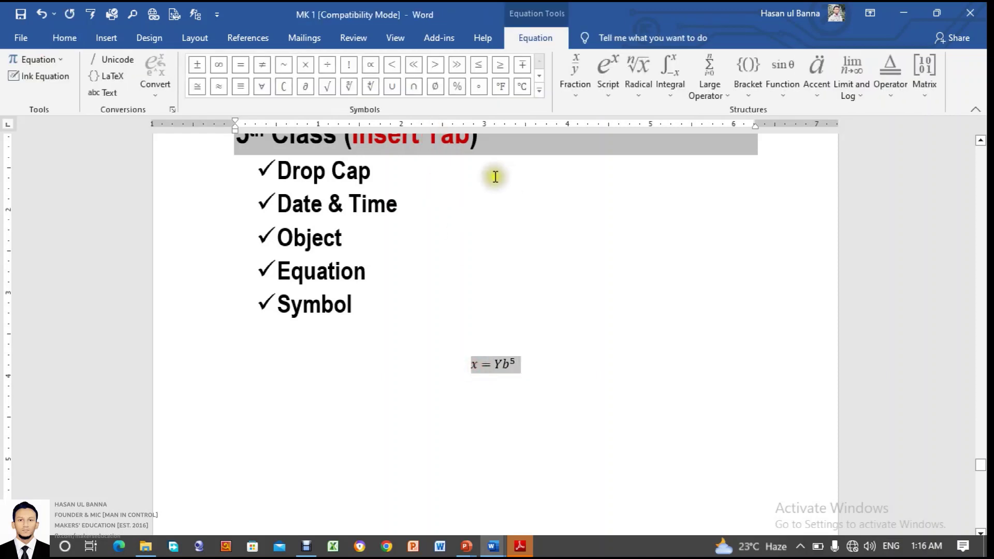
click(67, 31)
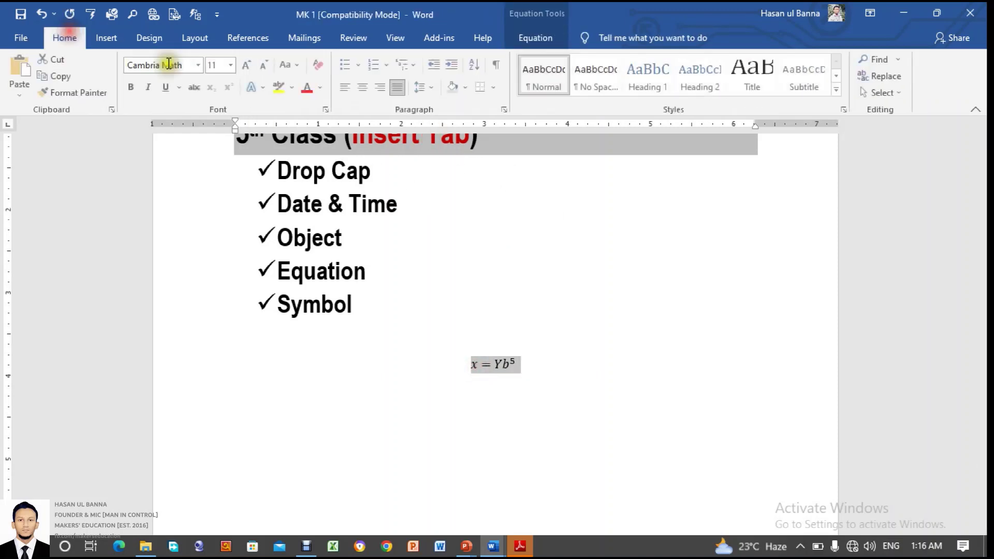
click(232, 65)
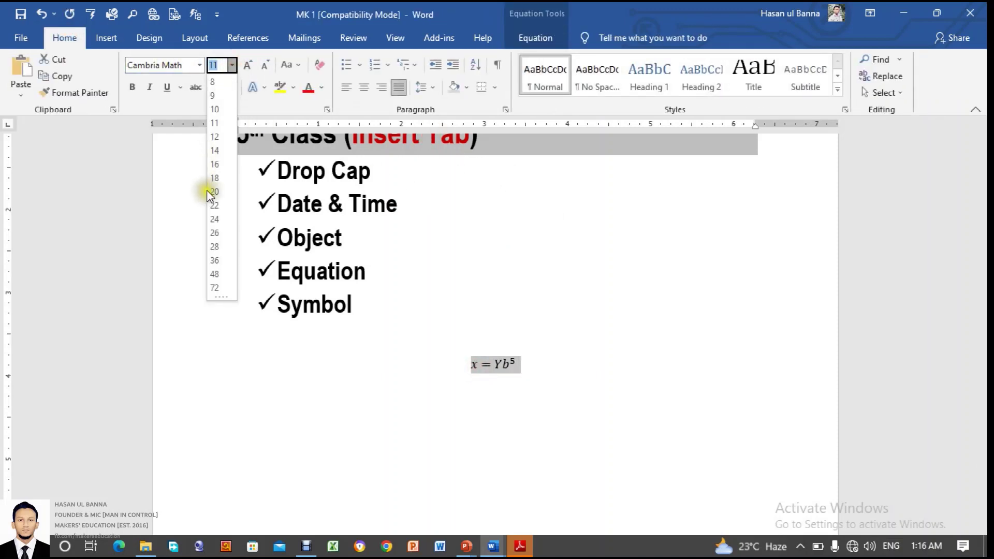
click(217, 234)
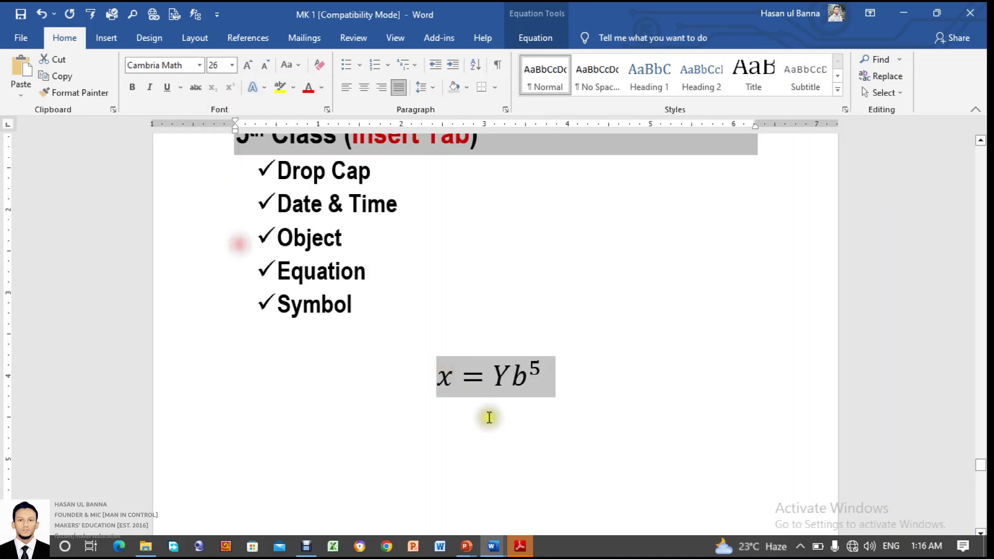
Add a multiplication sign between Y and b in the equation and leave the equation
click(515, 372)
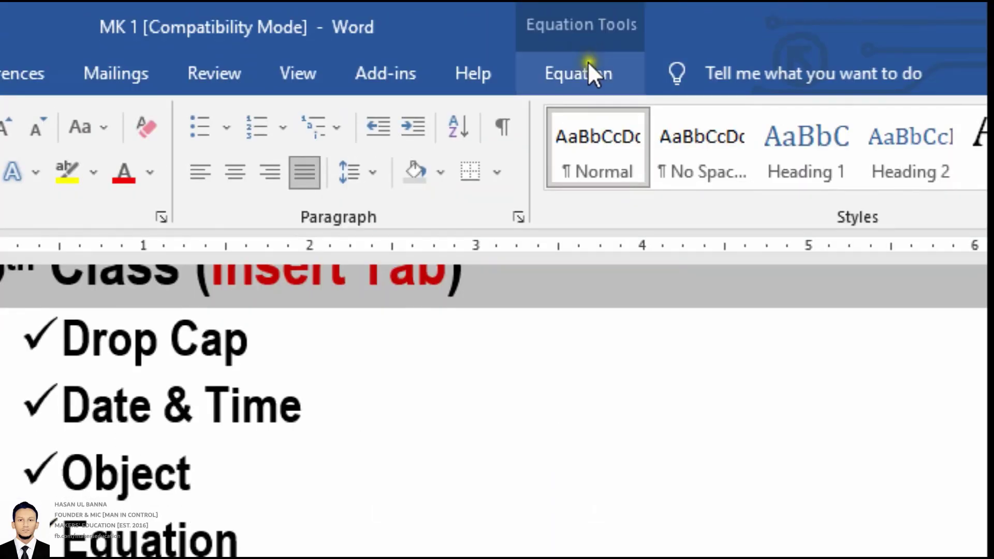
click(591, 63)
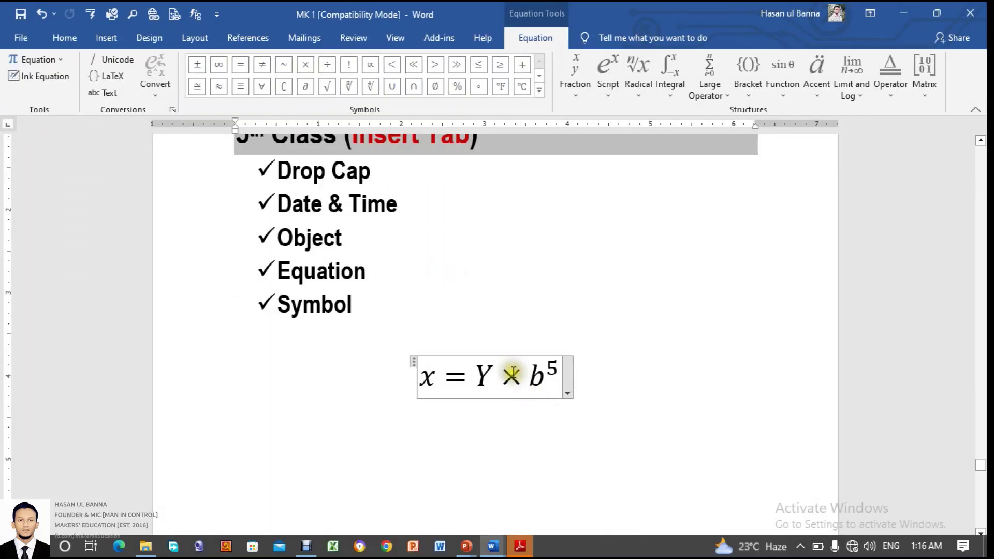
click(523, 386)
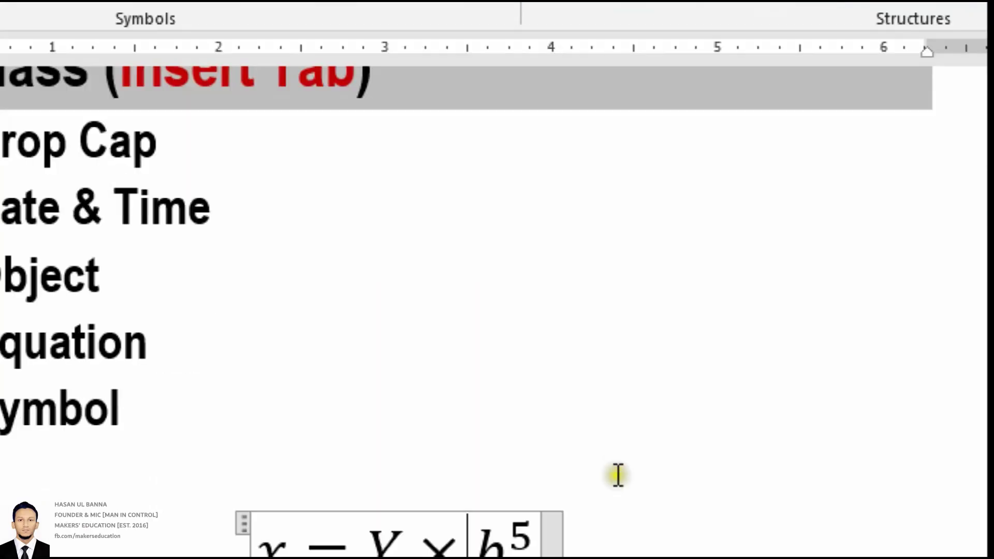
click(628, 540)
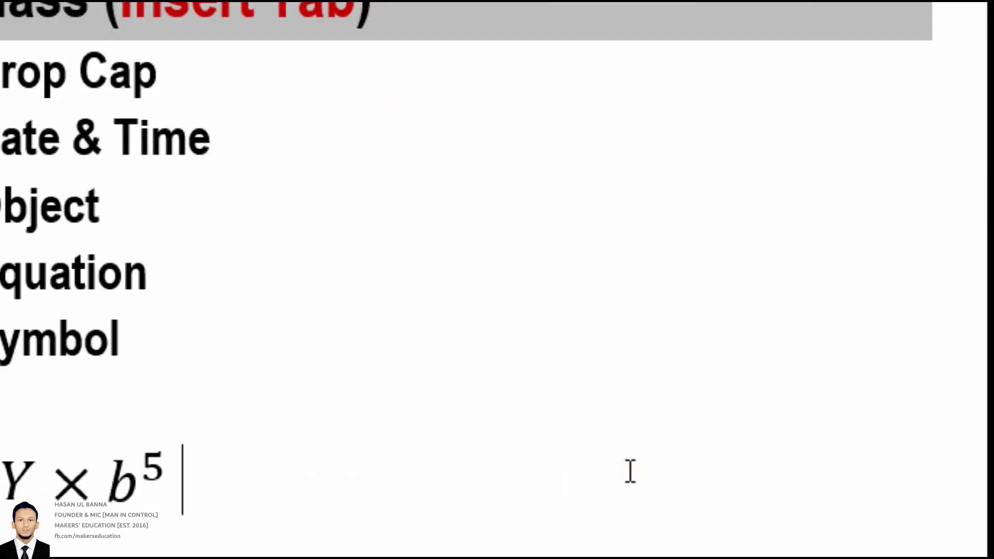
click(612, 448)
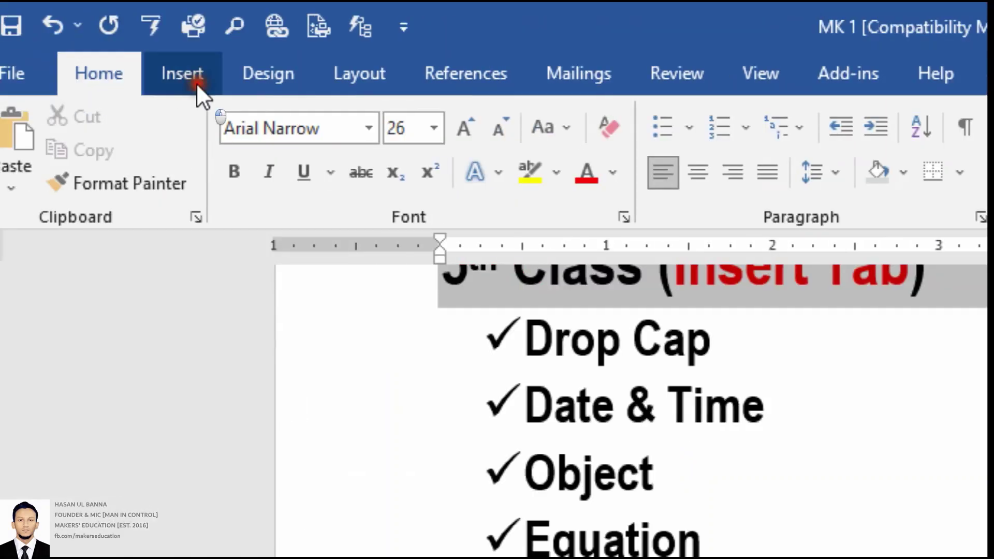
click(131, 75)
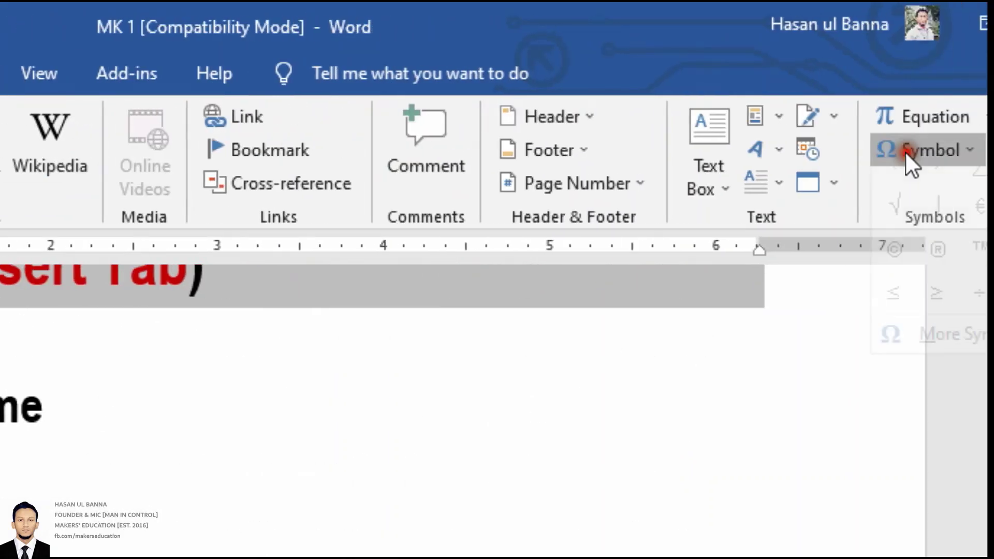
click(922, 151)
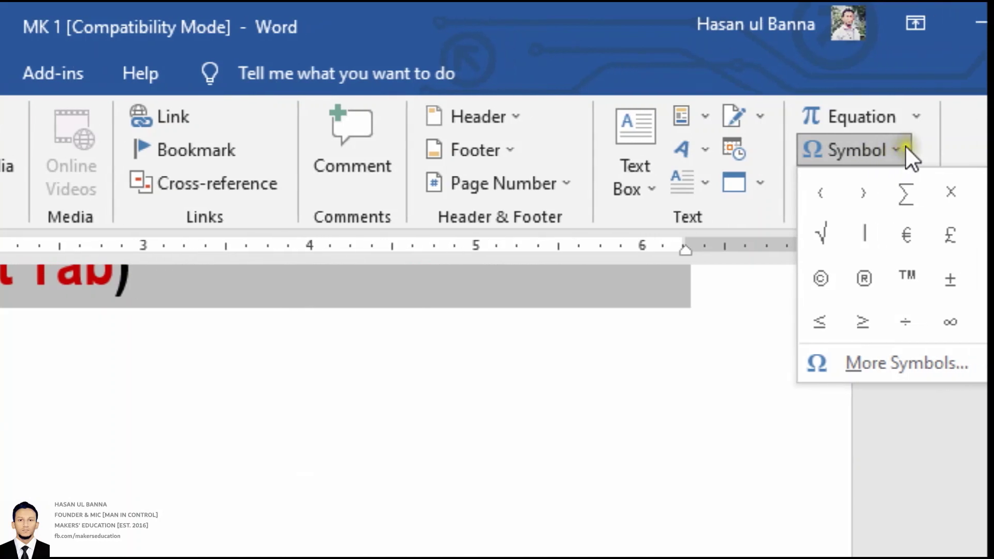
click(905, 146)
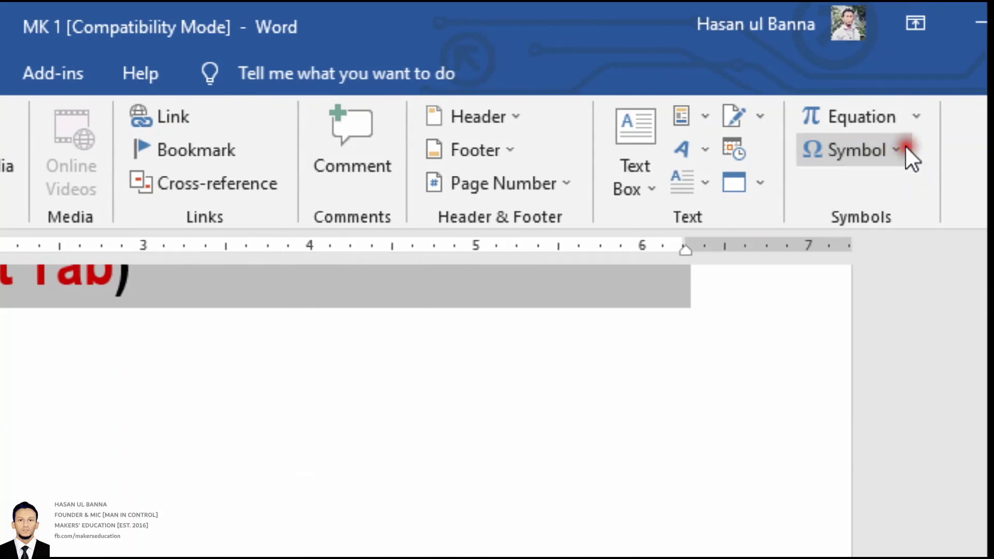
click(905, 146)
click(905, 146)
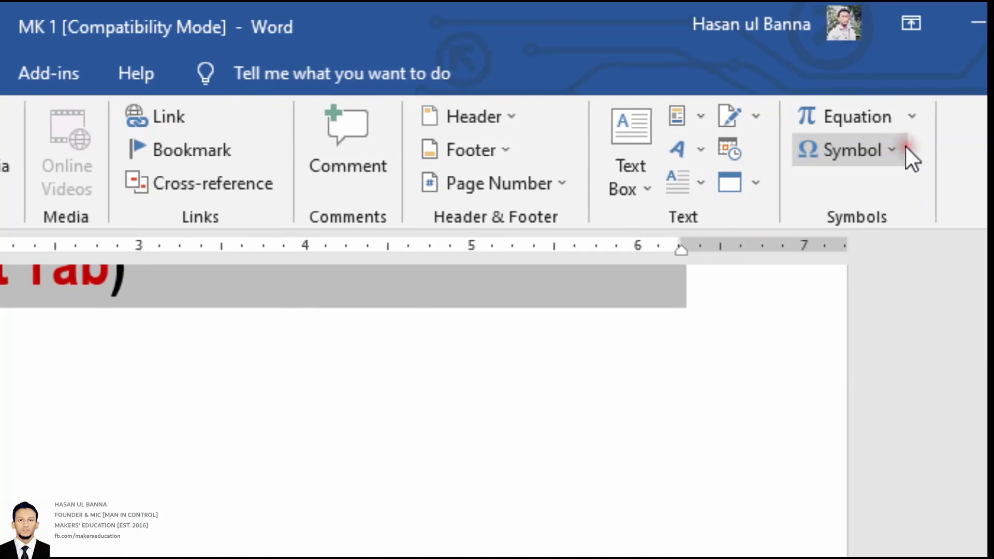
click(899, 146)
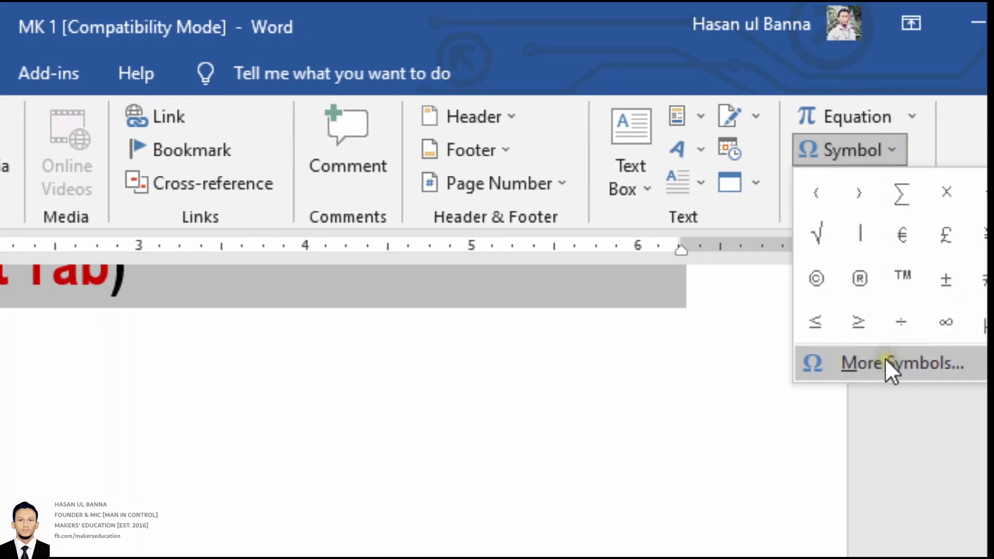
click(901, 151)
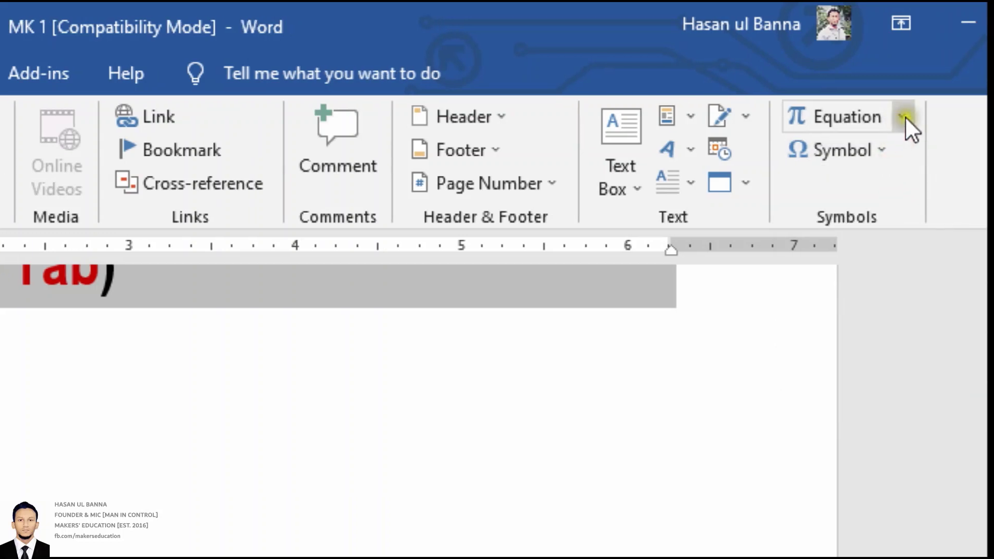
Insert the built-in Binomial Theorem equation beside the x = Y × b⁵ equation and go to its start
click(905, 116)
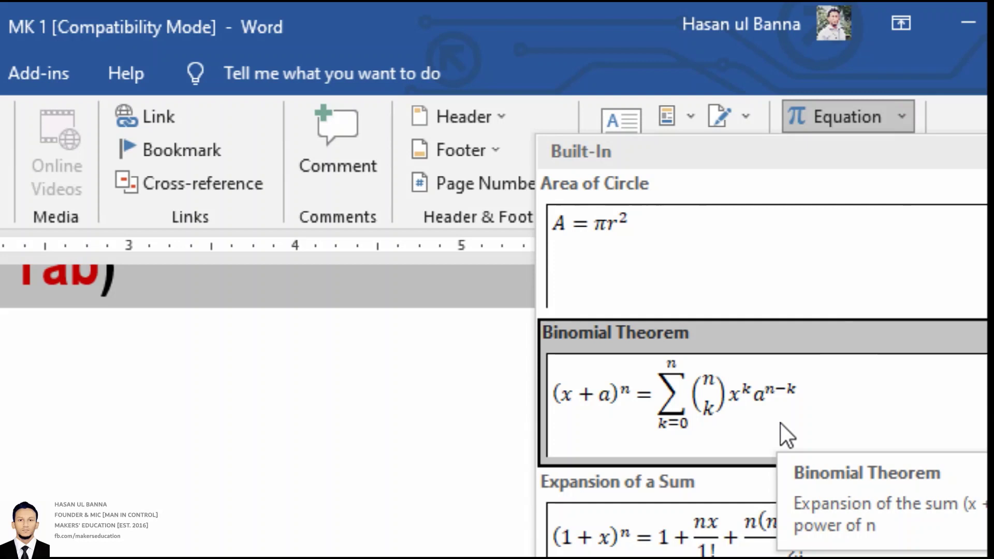
click(755, 409)
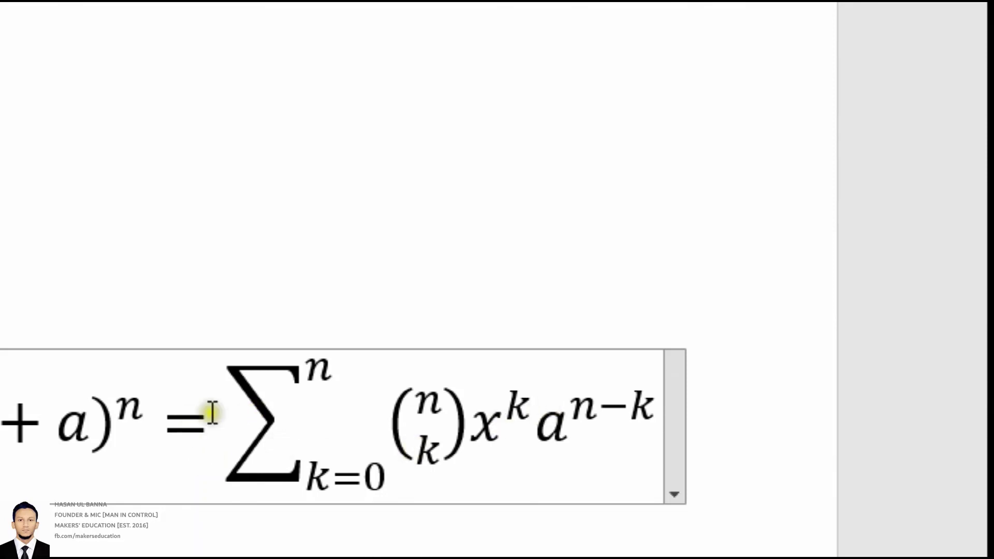
key(Home)
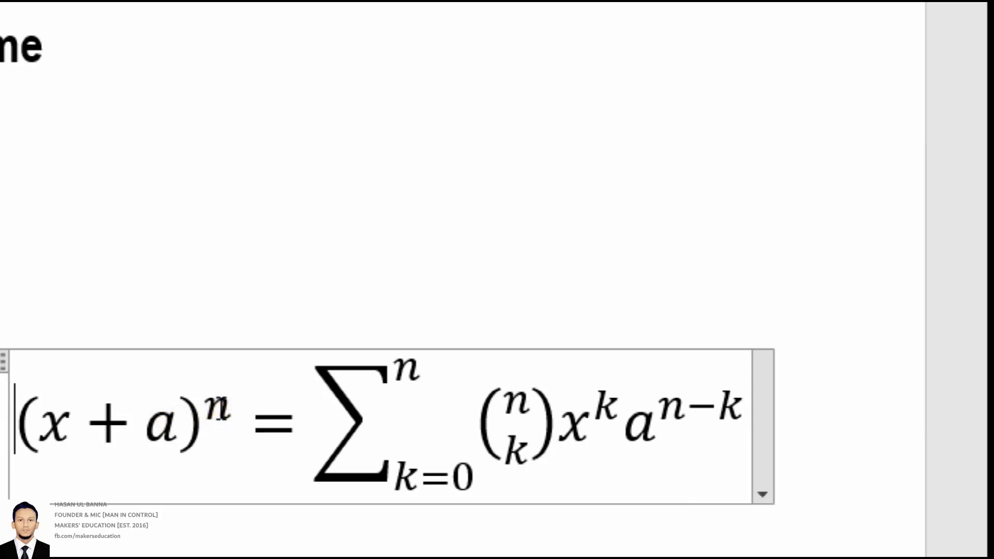
Delete the Binomial Theorem equation and the x = Y × b⁵ equation below the topic list
click(92, 353)
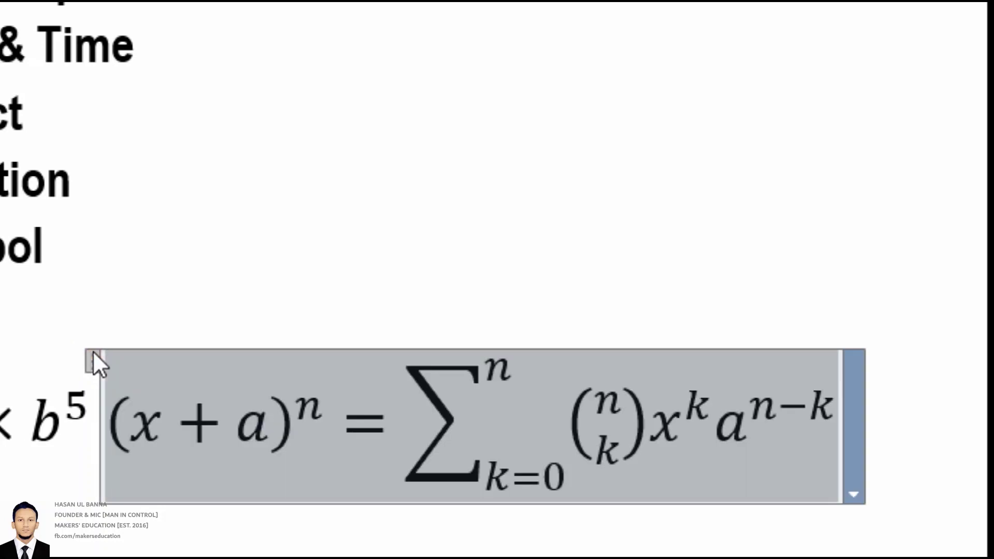
key(Delete)
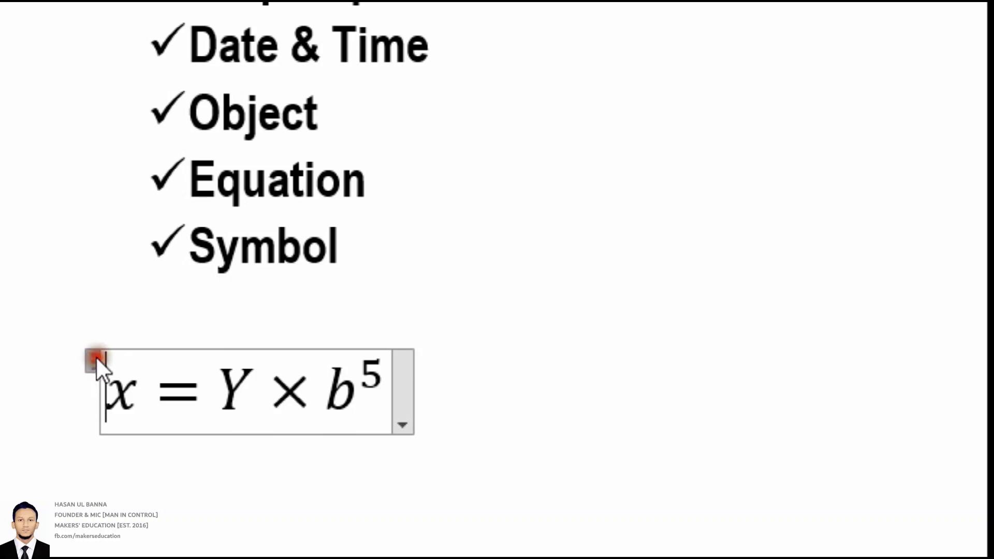
click(92, 357)
key(Delete)
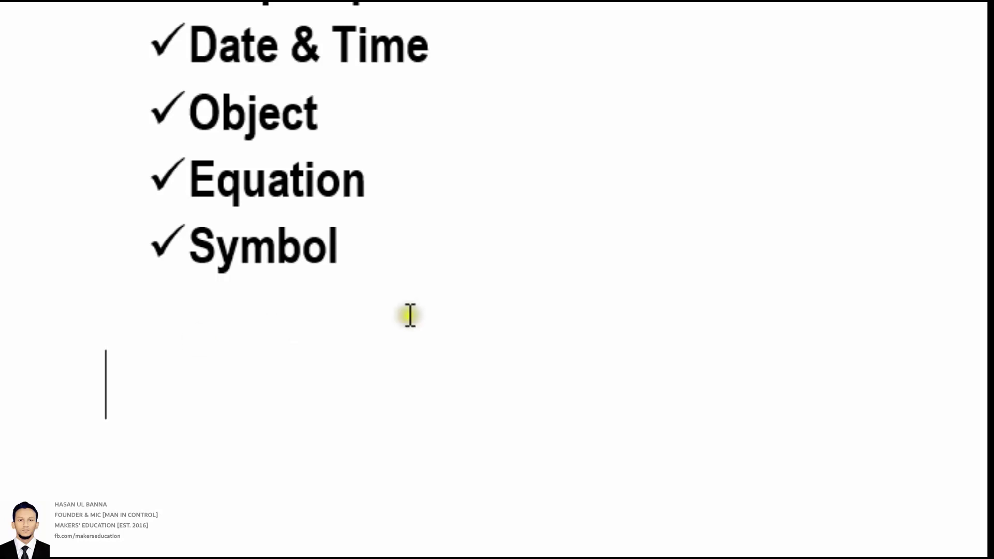
Insert the square root symbol √ below the topic list
click(342, 189)
click(276, 247)
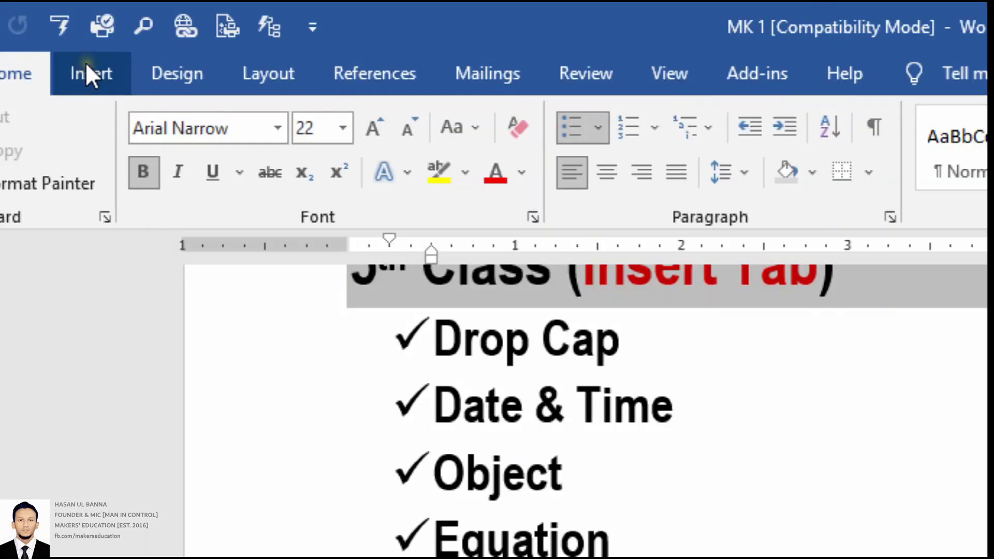
click(106, 38)
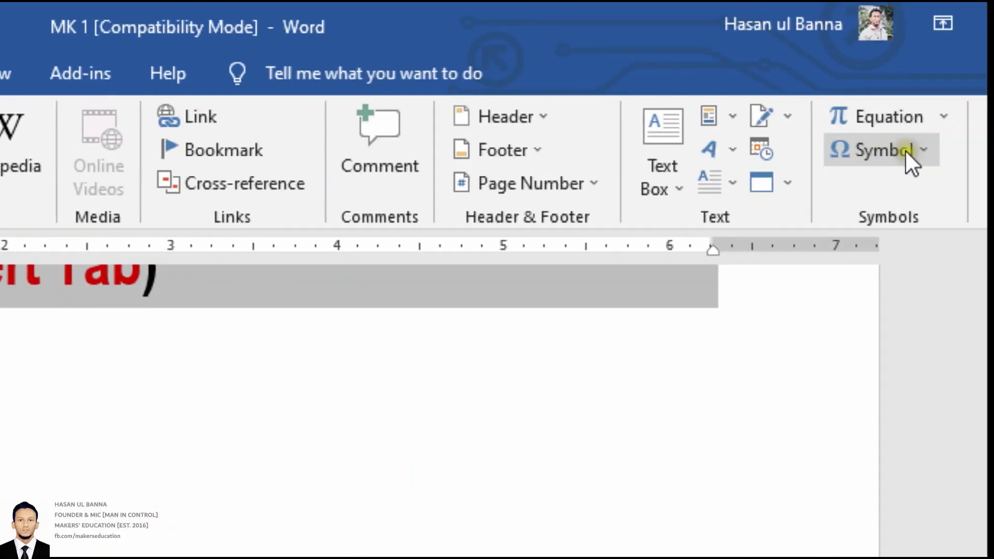
click(906, 147)
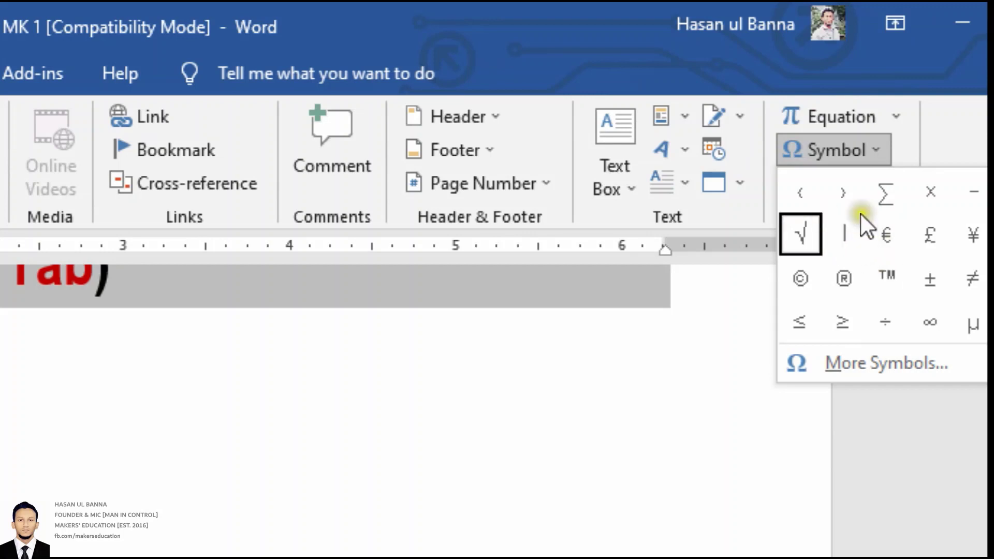
click(811, 231)
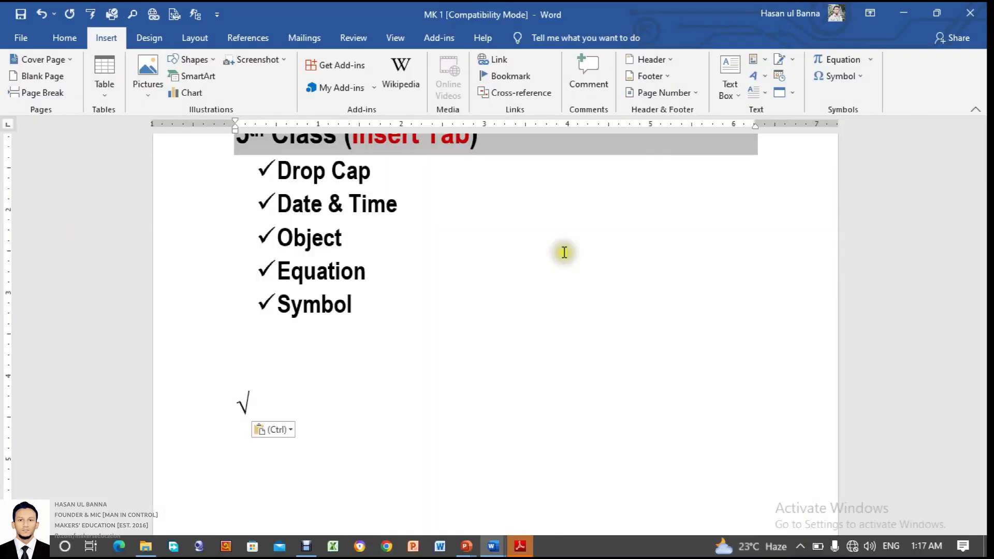
key(ctrl)
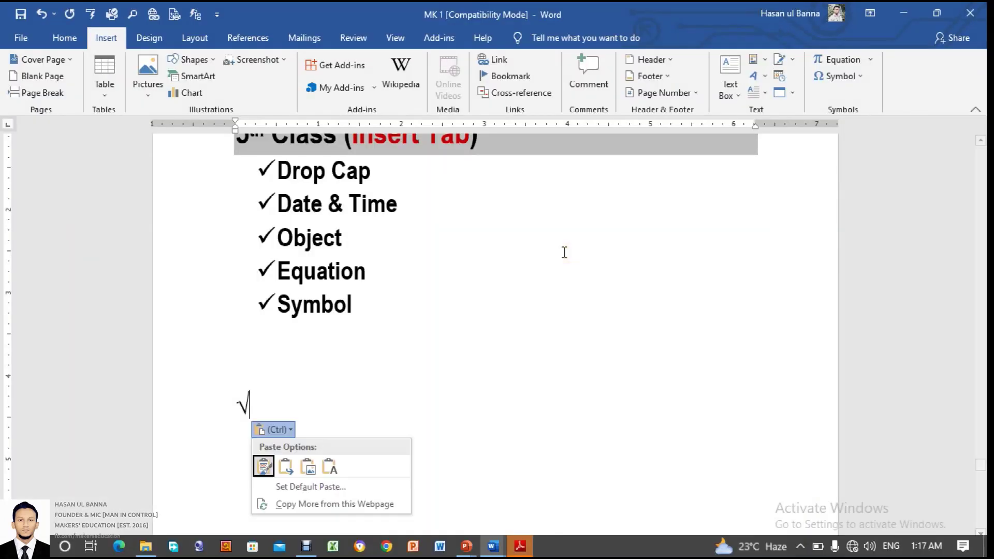
click(505, 375)
scroll(502, 398, down, 1)
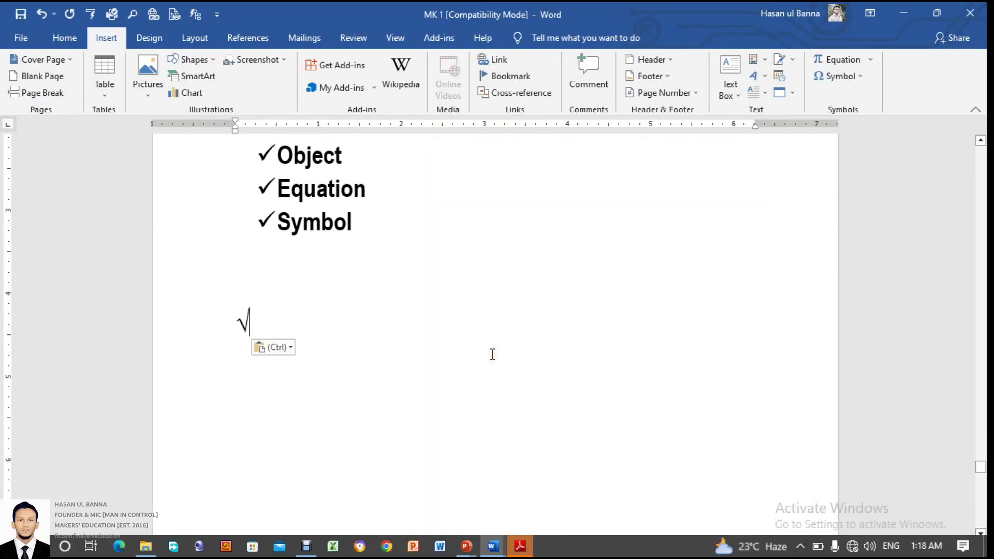
key(ctrl)
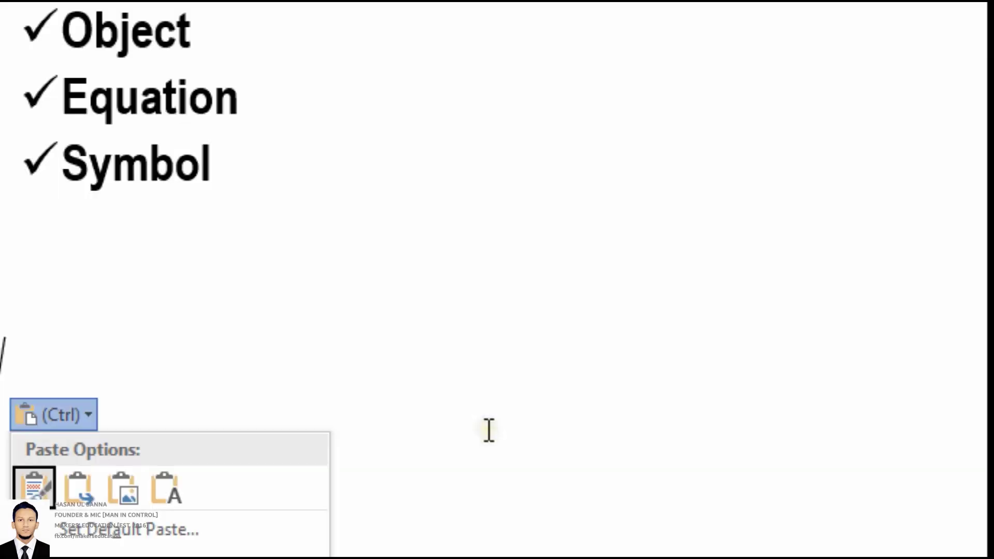
Browse the full symbol set through the Latin subsets, select the capital Ċ, and close without inserting it
click(860, 76)
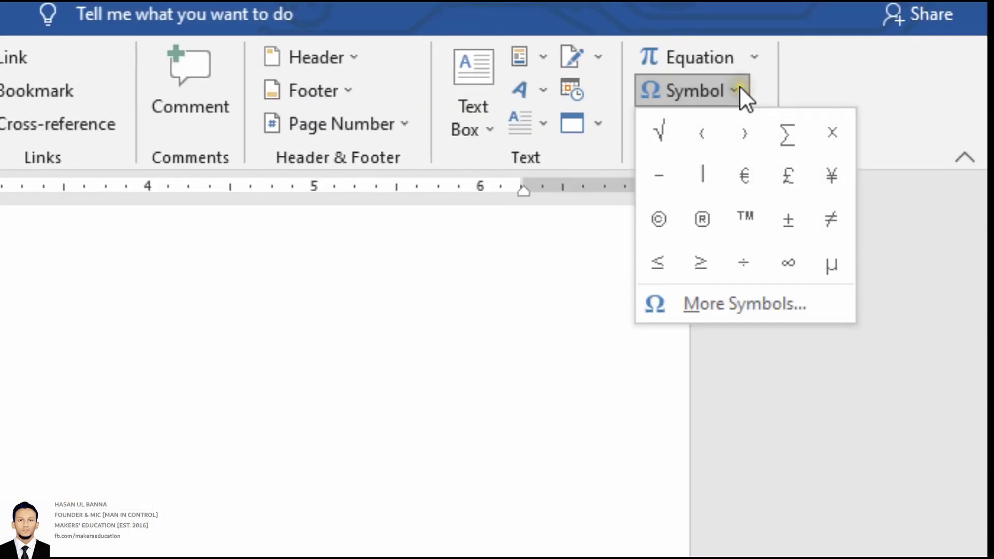
click(787, 306)
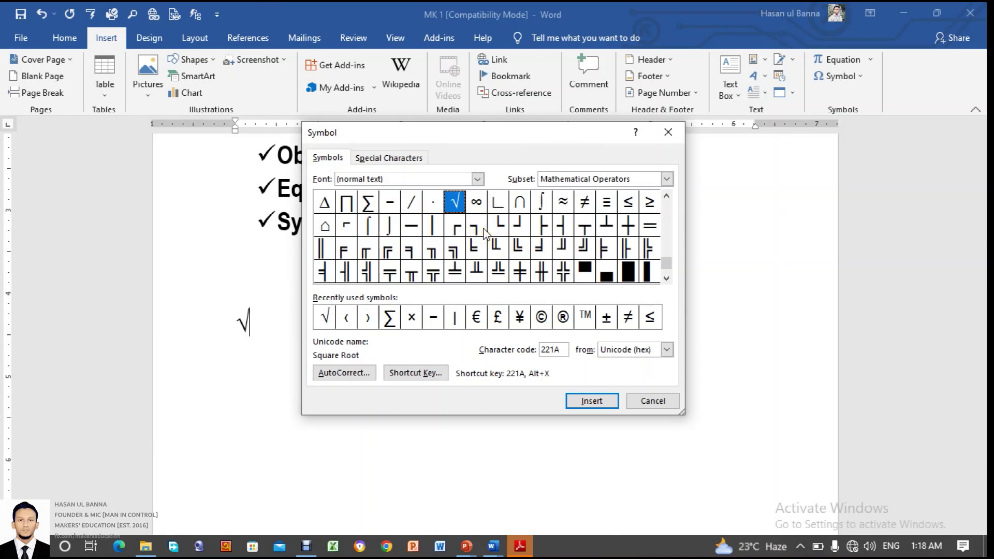
drag(668, 261, 670, 227)
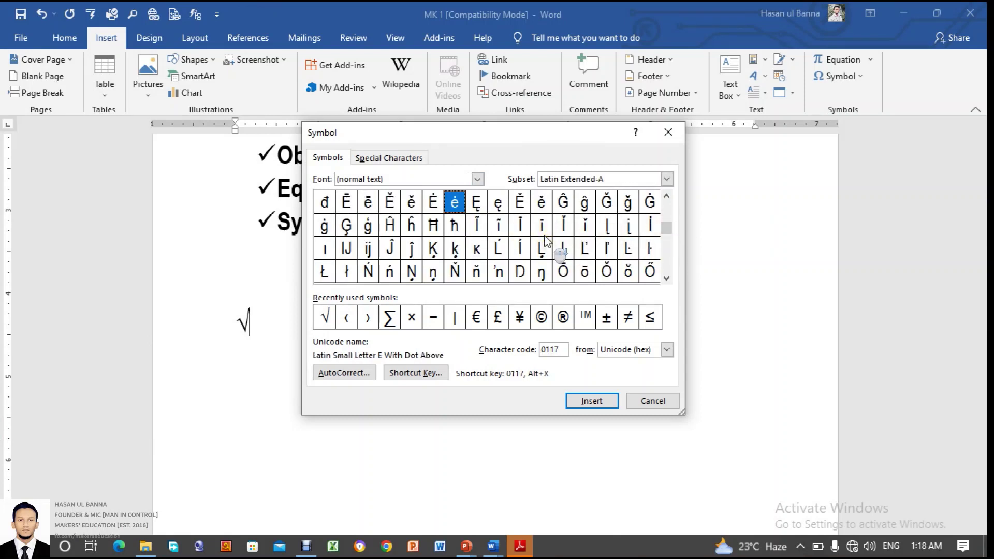
click(670, 228)
drag(672, 226, 669, 218)
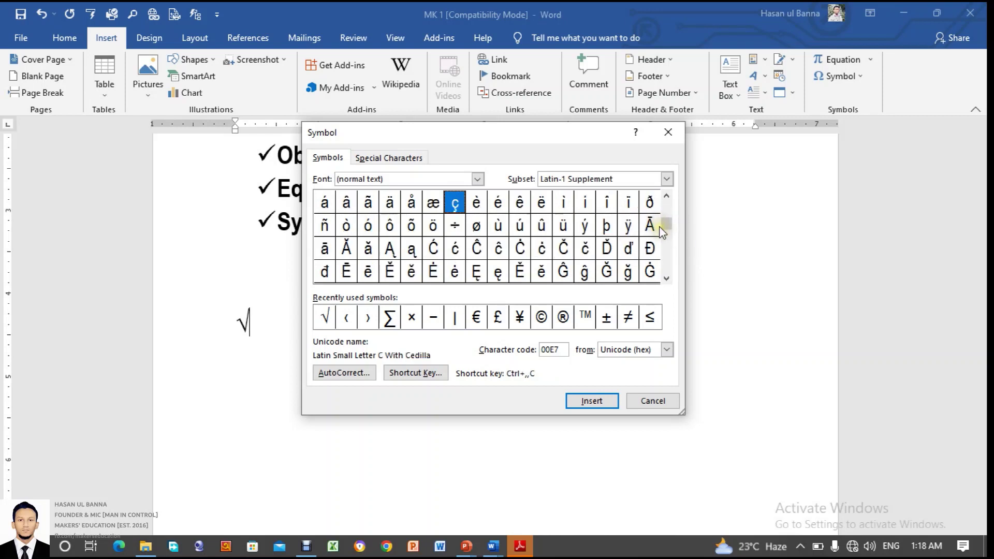
click(528, 250)
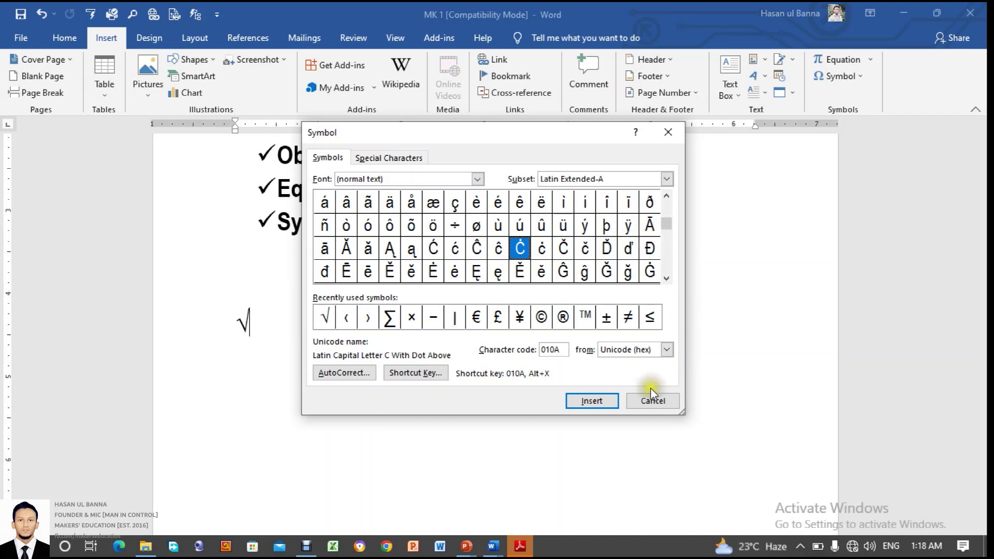
click(648, 401)
scroll(324, 337, up, 4)
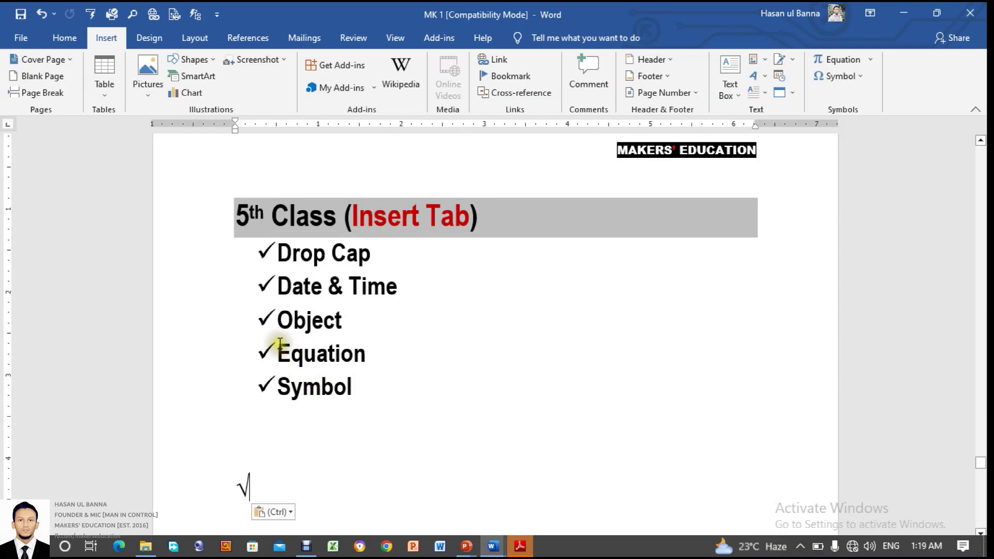
key(ctrl)
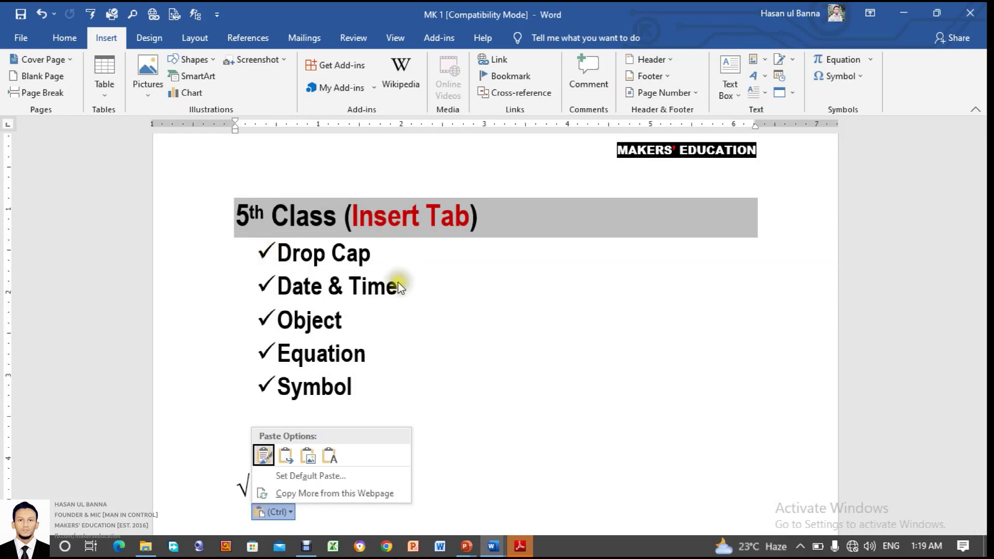
key(Escape)
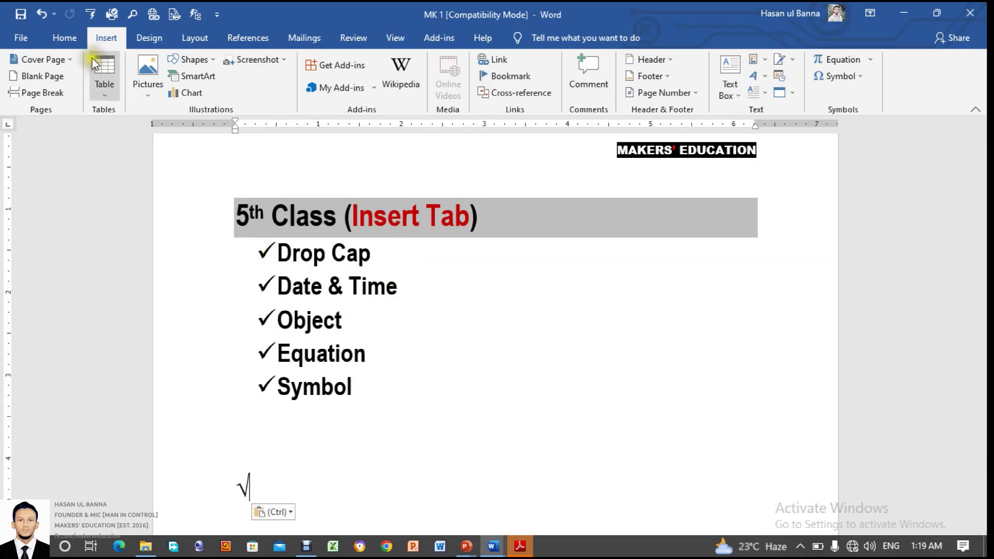
click(17, 41)
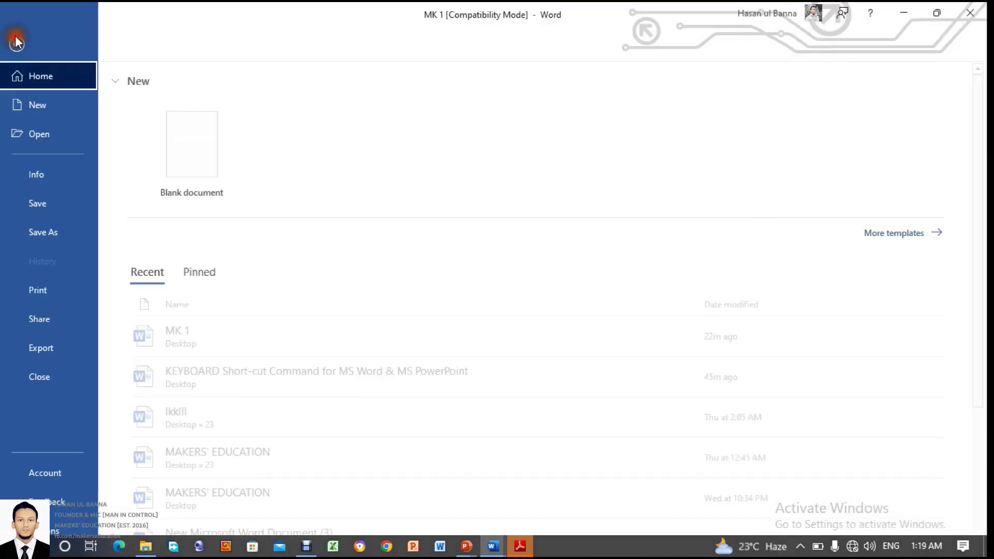
click(23, 37)
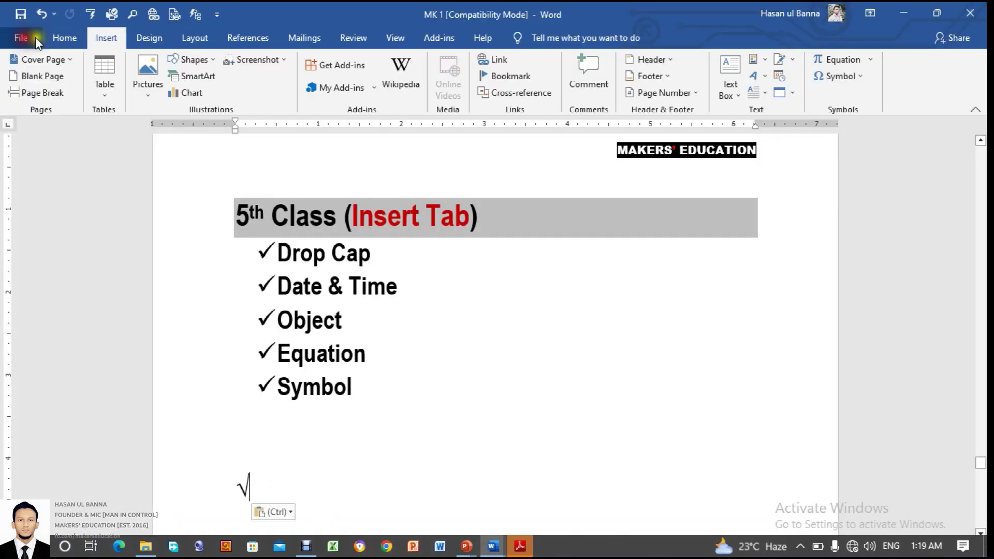
click(62, 39)
click(101, 38)
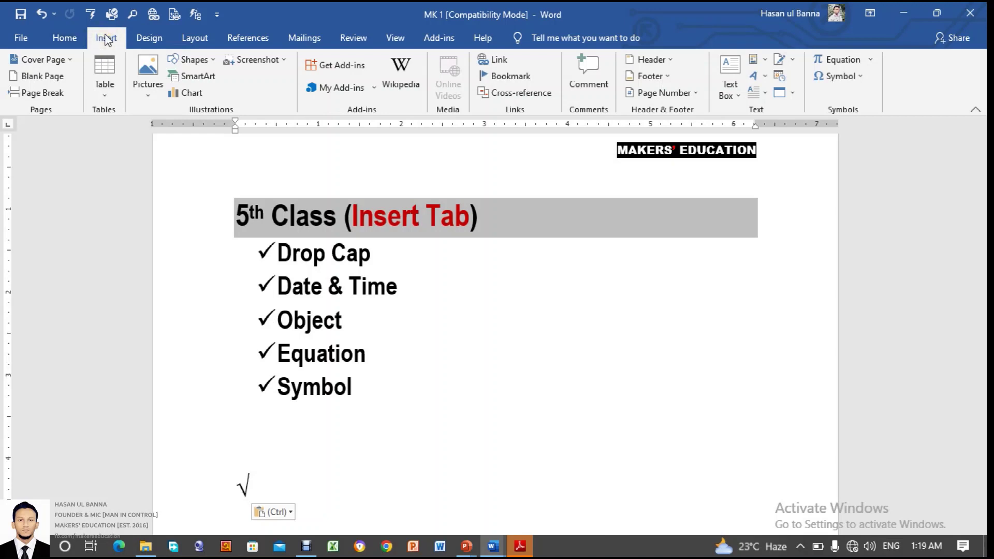
click(139, 34)
click(193, 32)
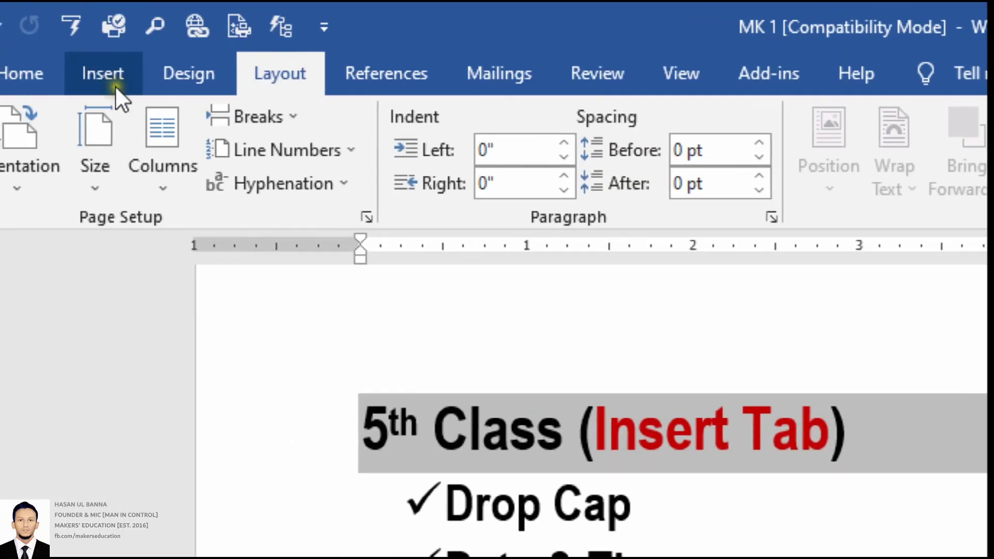
click(115, 83)
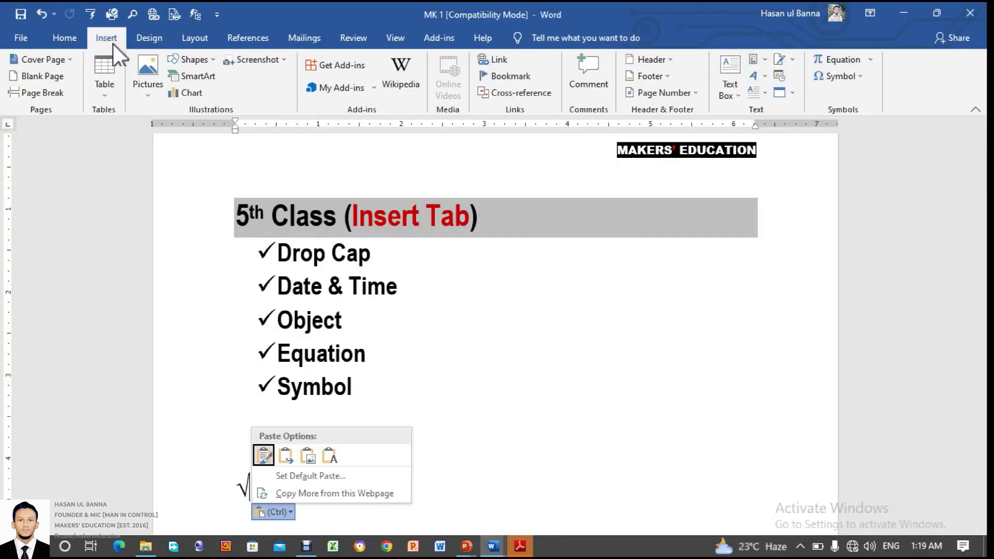
click(113, 43)
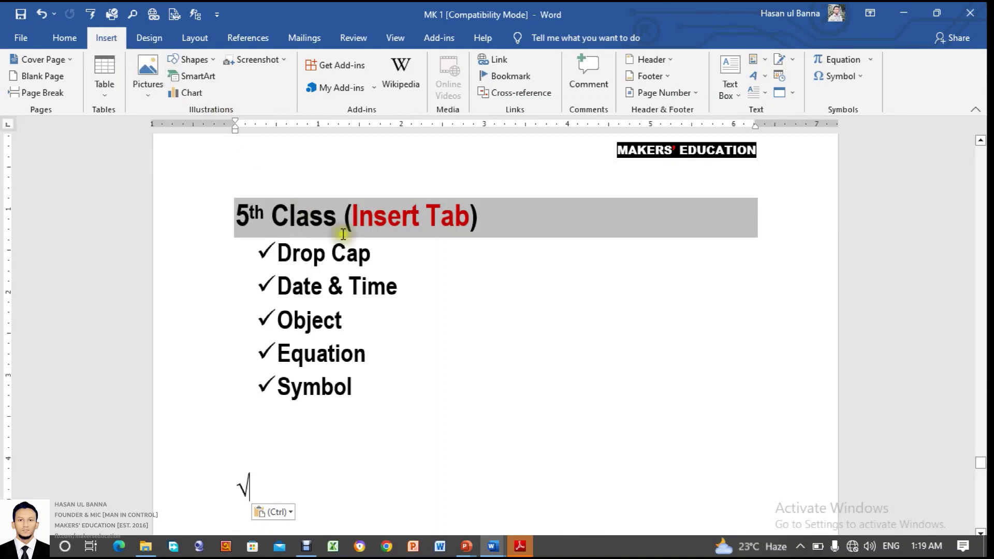
Undo the insertion of the √ symbol below the topic list
click(484, 291)
click(322, 474)
key(ctrl+z)
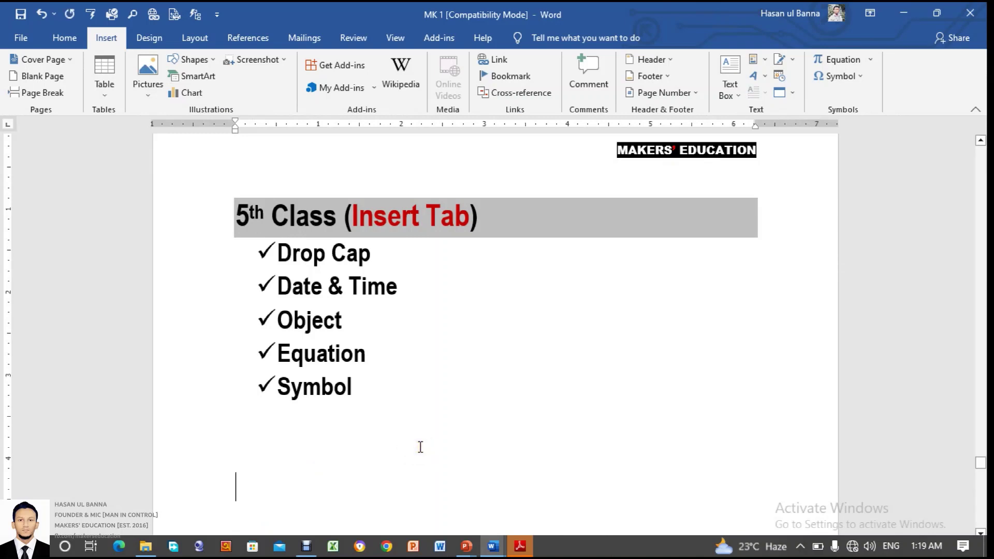